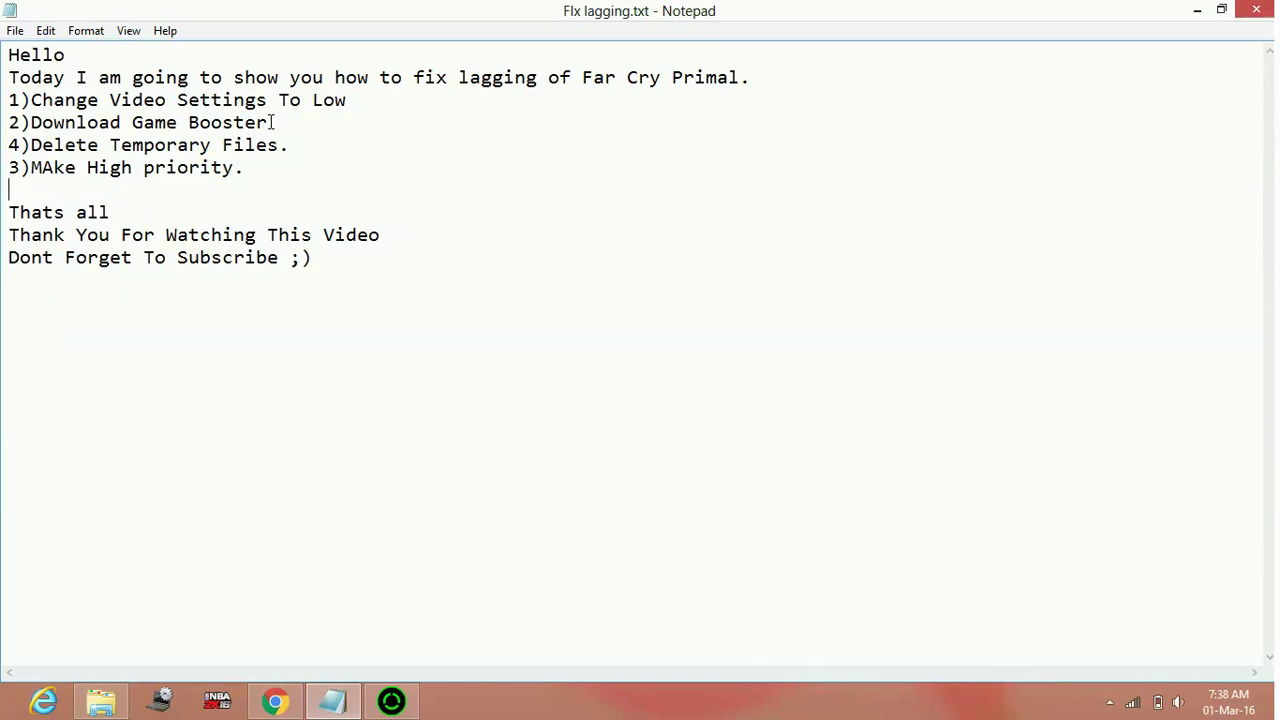
Switch to Chrome and search Google for "download razer game booster".
click(275, 701)
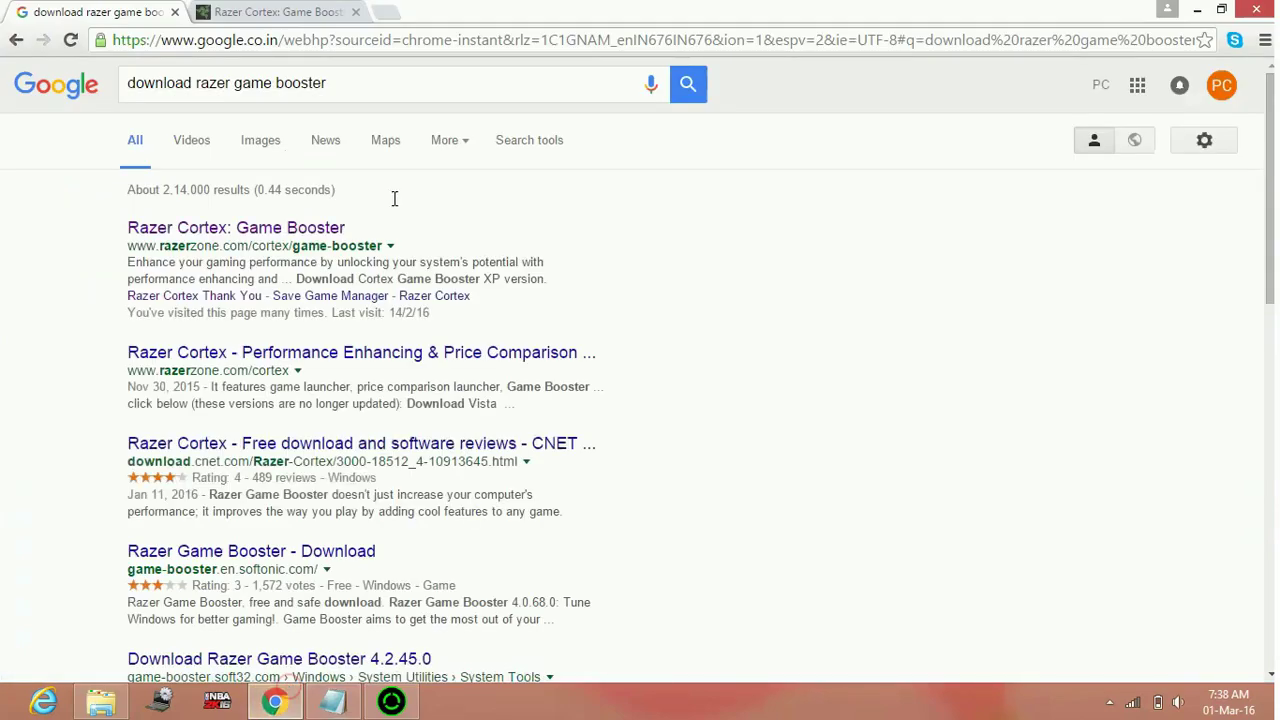
click(403, 86)
double_click(403, 86)
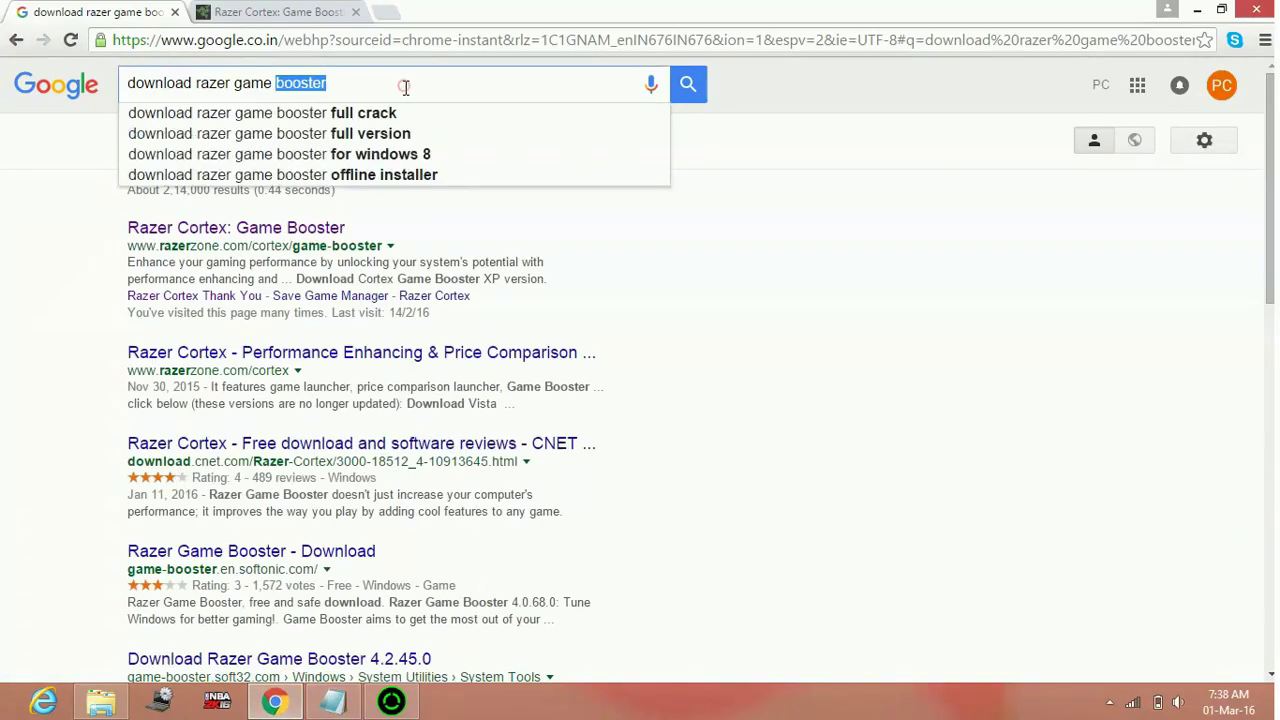
click(405, 87)
key(Escape)
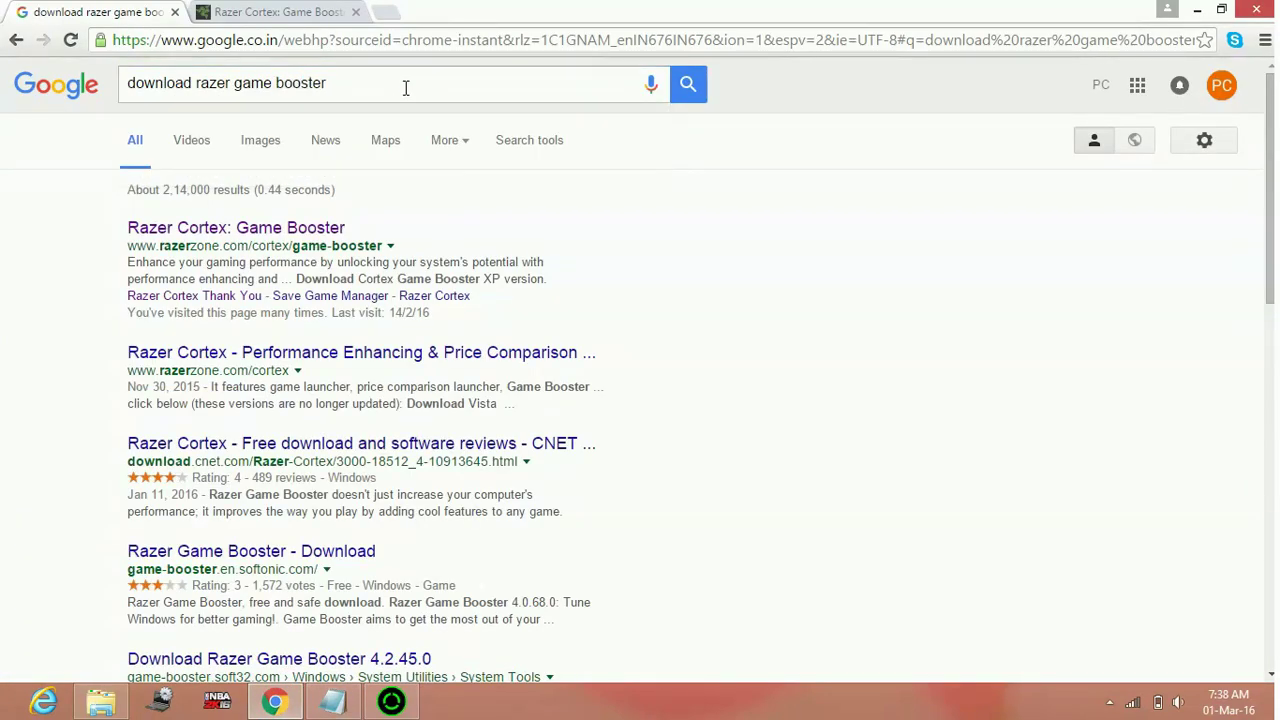
key(Return)
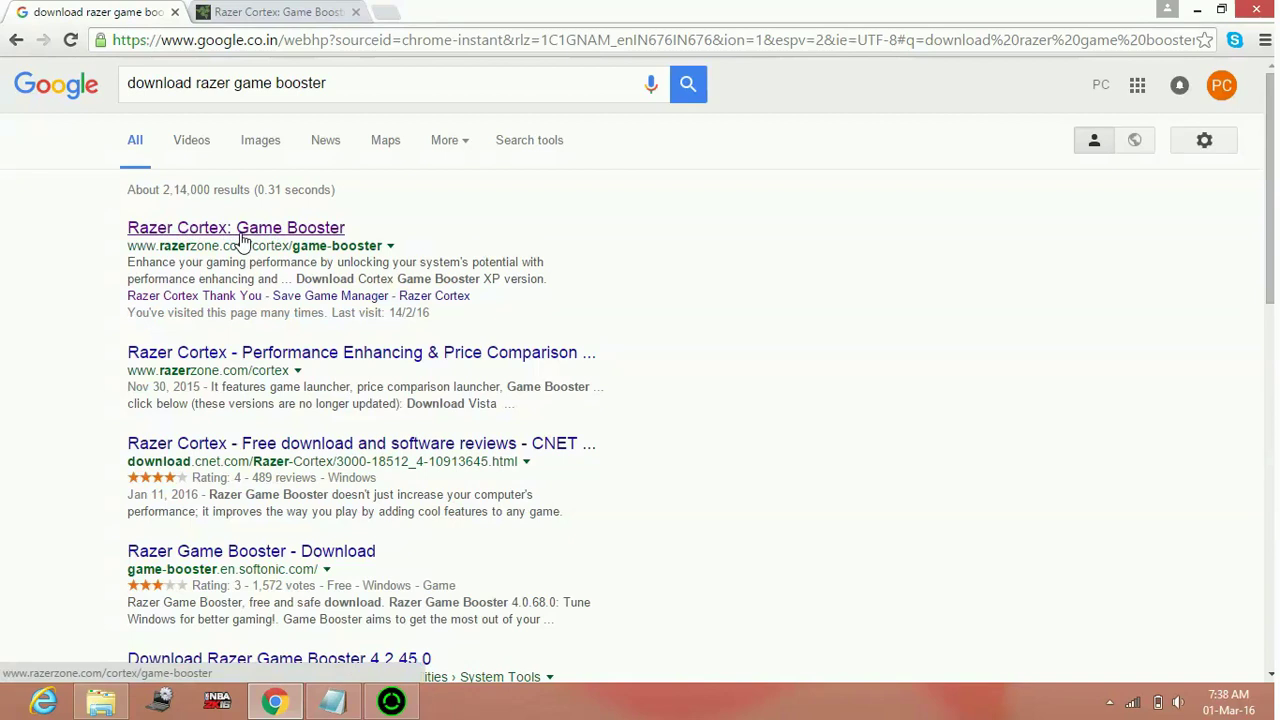
Start the Razer Cortex: Game Booster download from its page on razerzone.com.
click(278, 12)
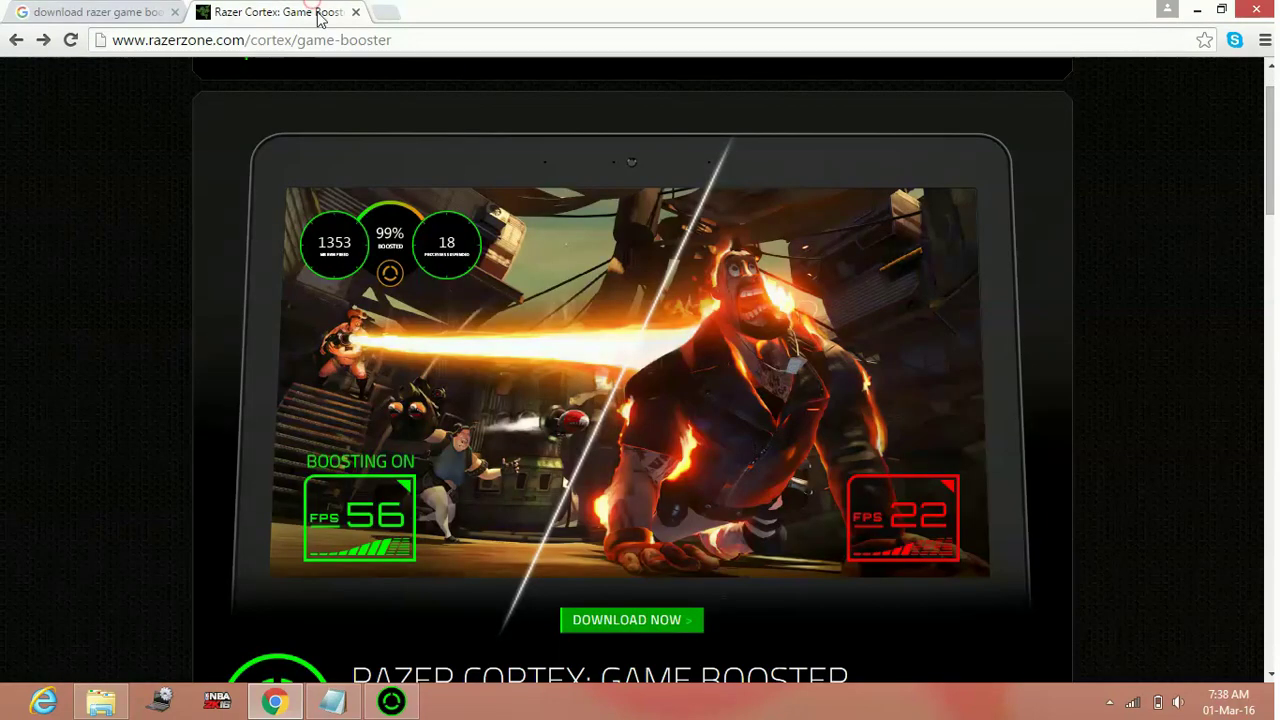
scroll(712, 439, down, 3)
scroll(712, 439, up, 3)
scroll(712, 439, down, 4)
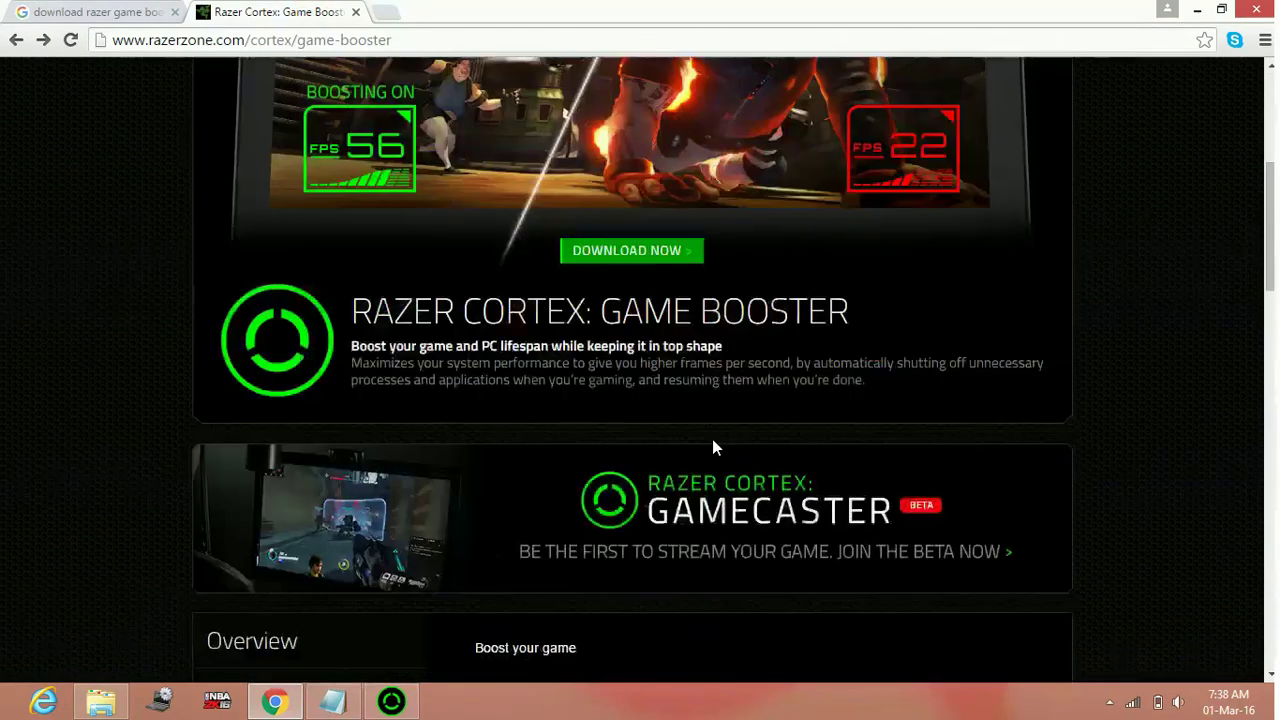
scroll(712, 439, up, 2)
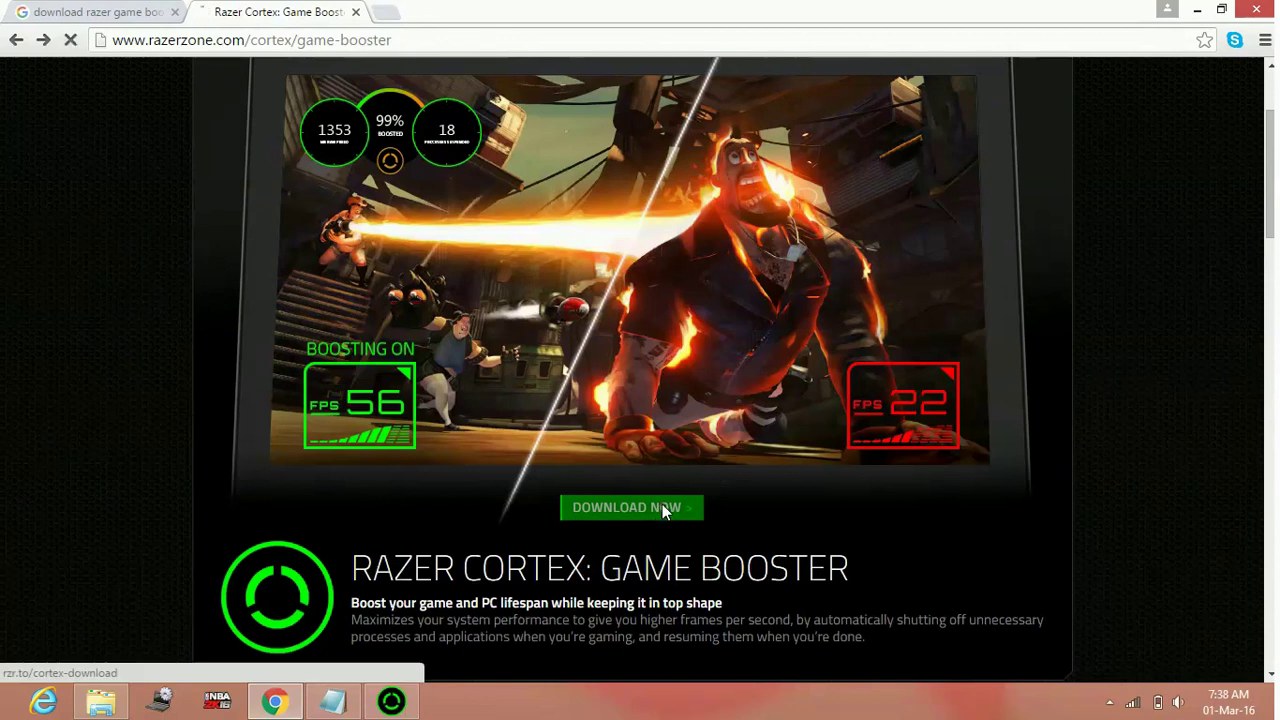
click(662, 505)
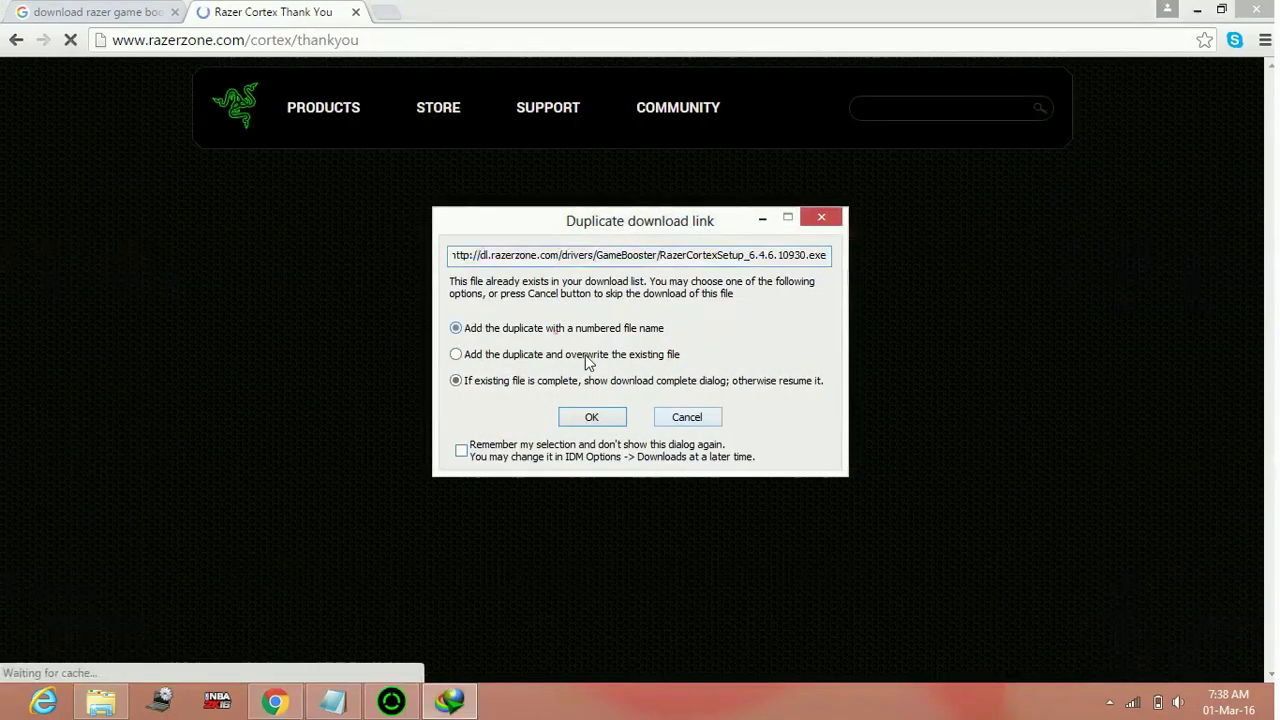
Cancel the duplicate RazerCortexSetup download and close the Razer Cortex browser tab.
click(550, 328)
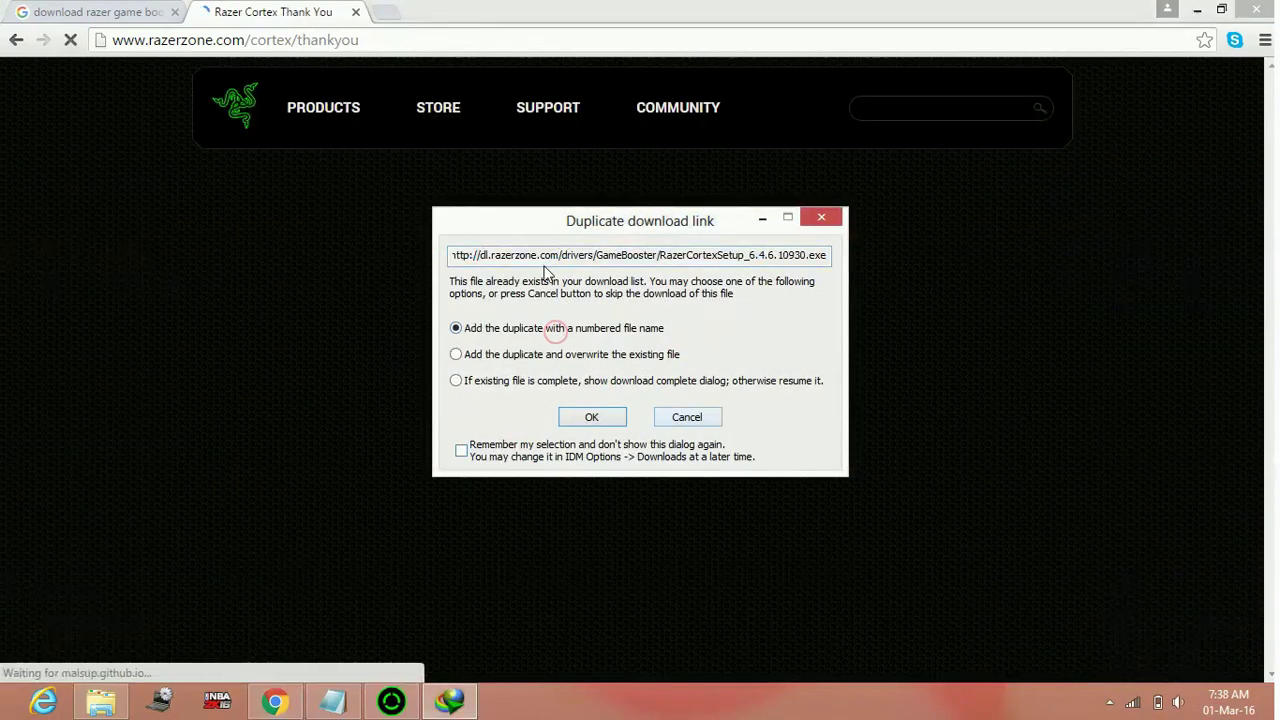
click(687, 414)
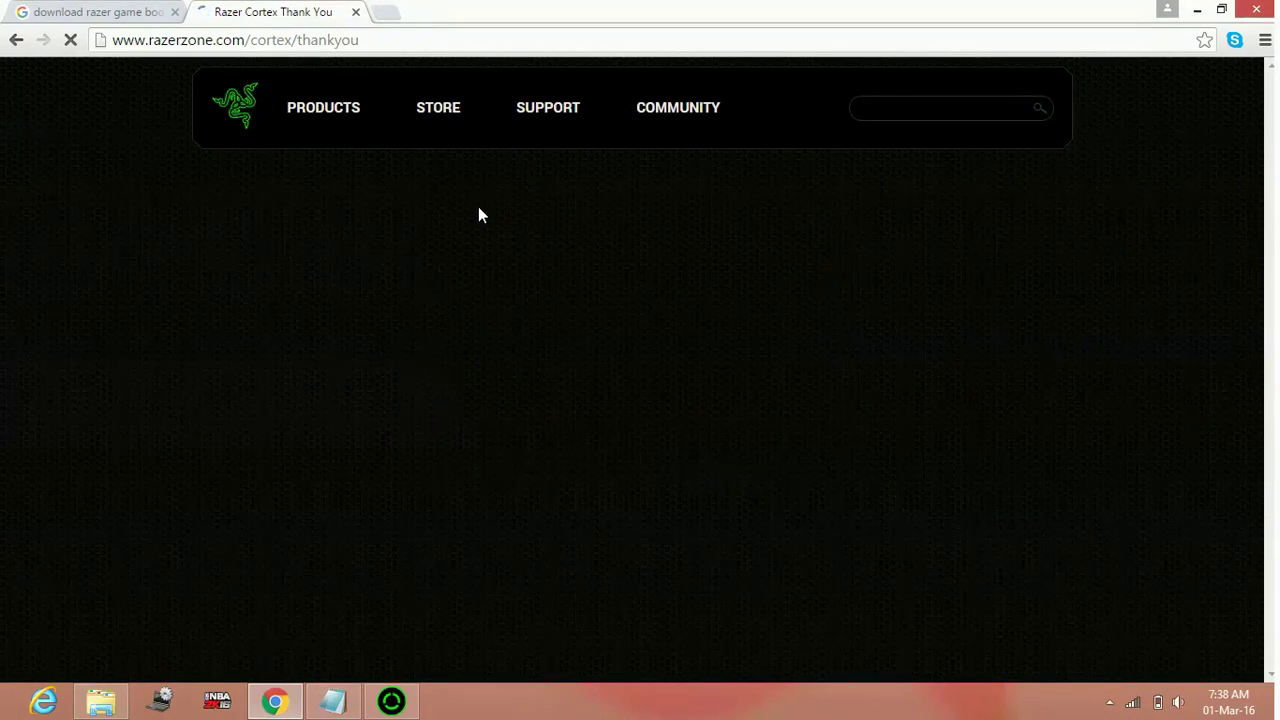
click(355, 11)
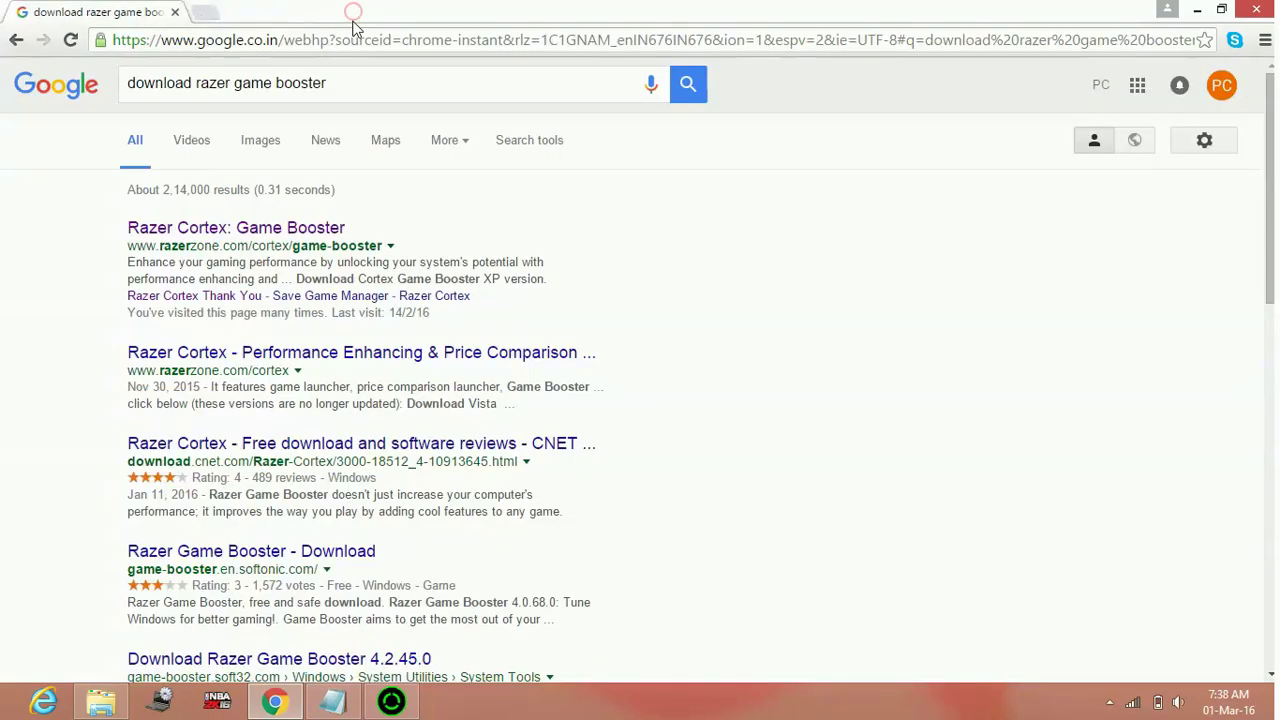
Switch to Razer Cortex and display the Others category of the custom game boost options.
click(391, 701)
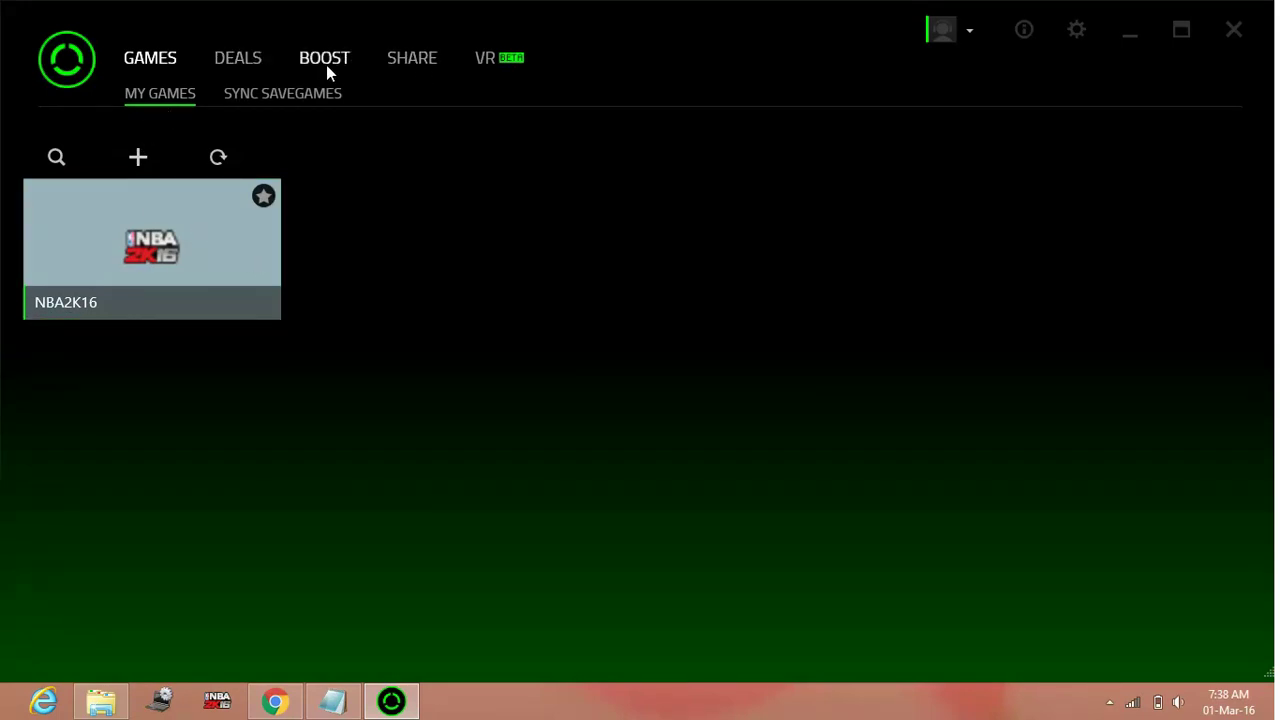
click(325, 60)
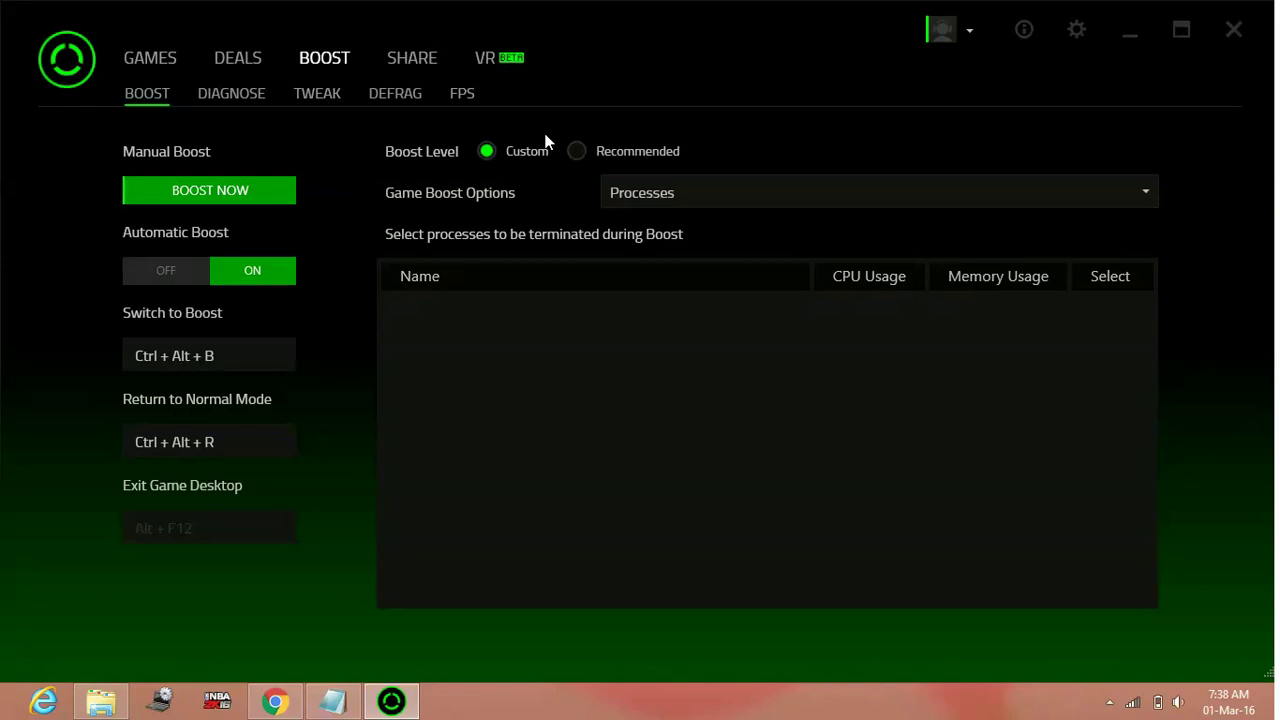
click(710, 194)
click(668, 327)
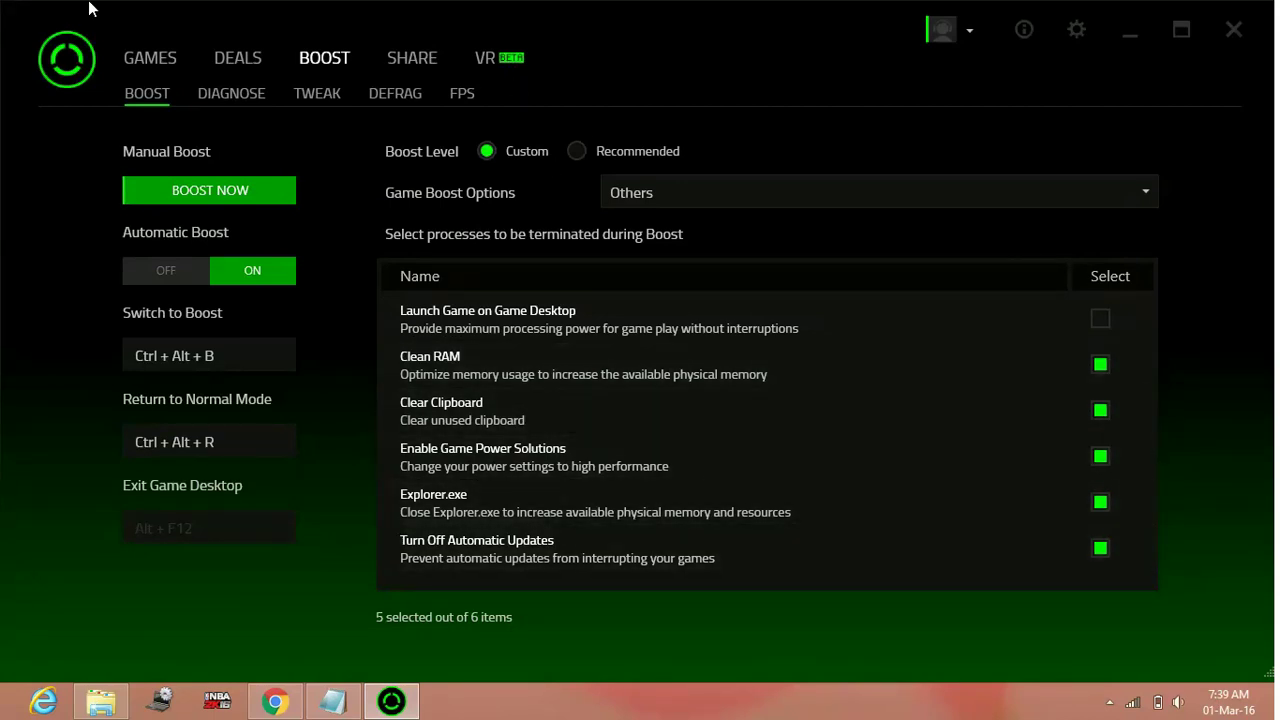
In the games library, look at the form for adding a game and the NBA2K16 launch page, and return to the library.
click(140, 58)
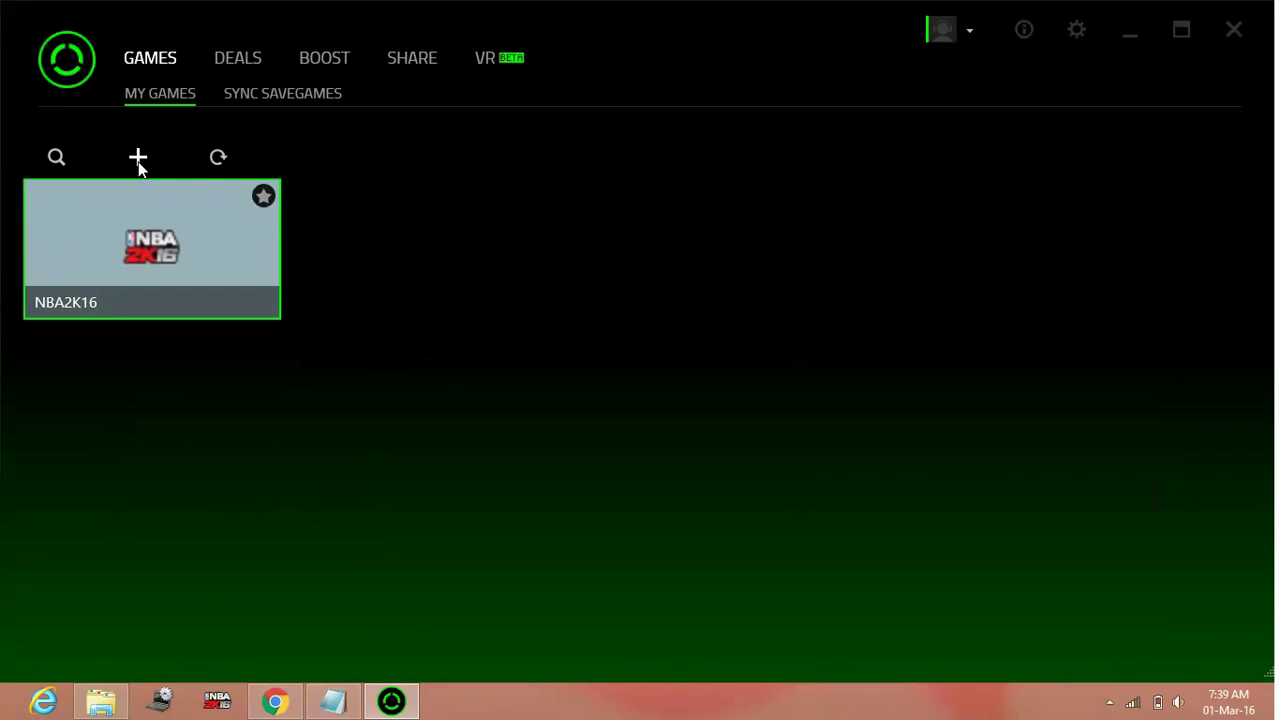
click(139, 160)
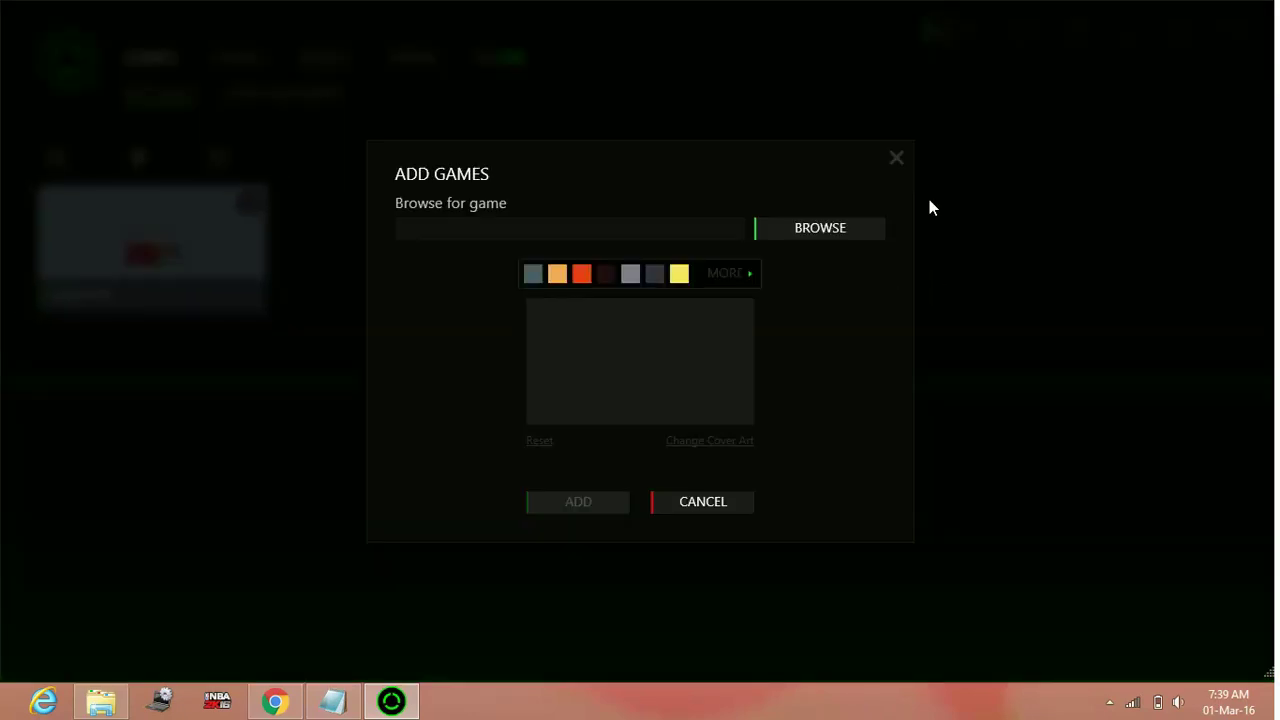
click(896, 159)
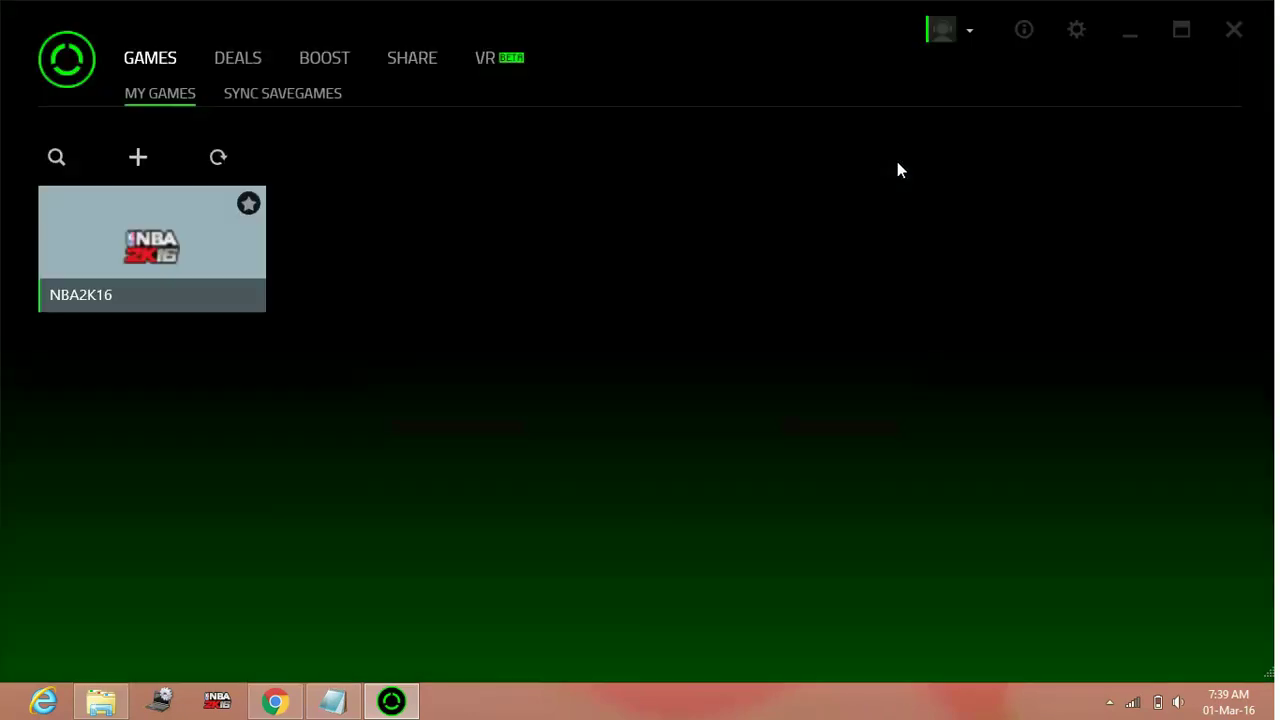
click(113, 264)
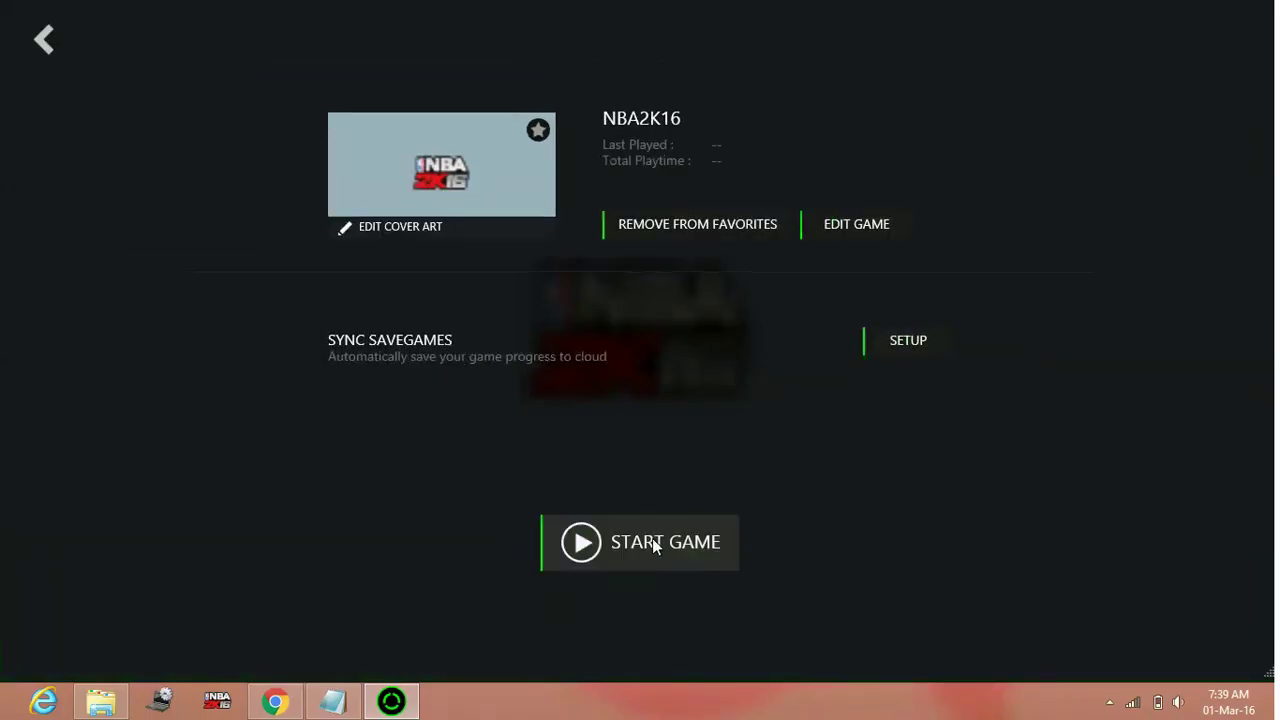
click(46, 42)
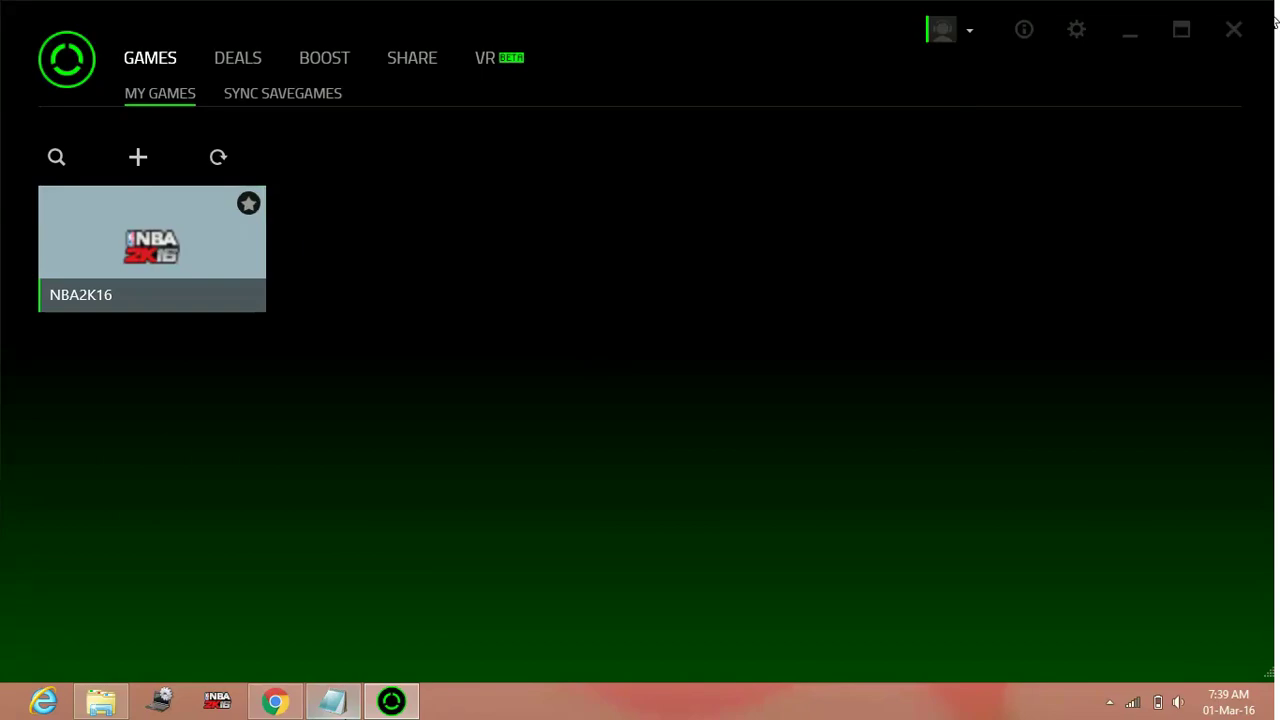
Switch to the Notepad instructions and highlight the line "4)Delete Temporary Files.".
click(333, 701)
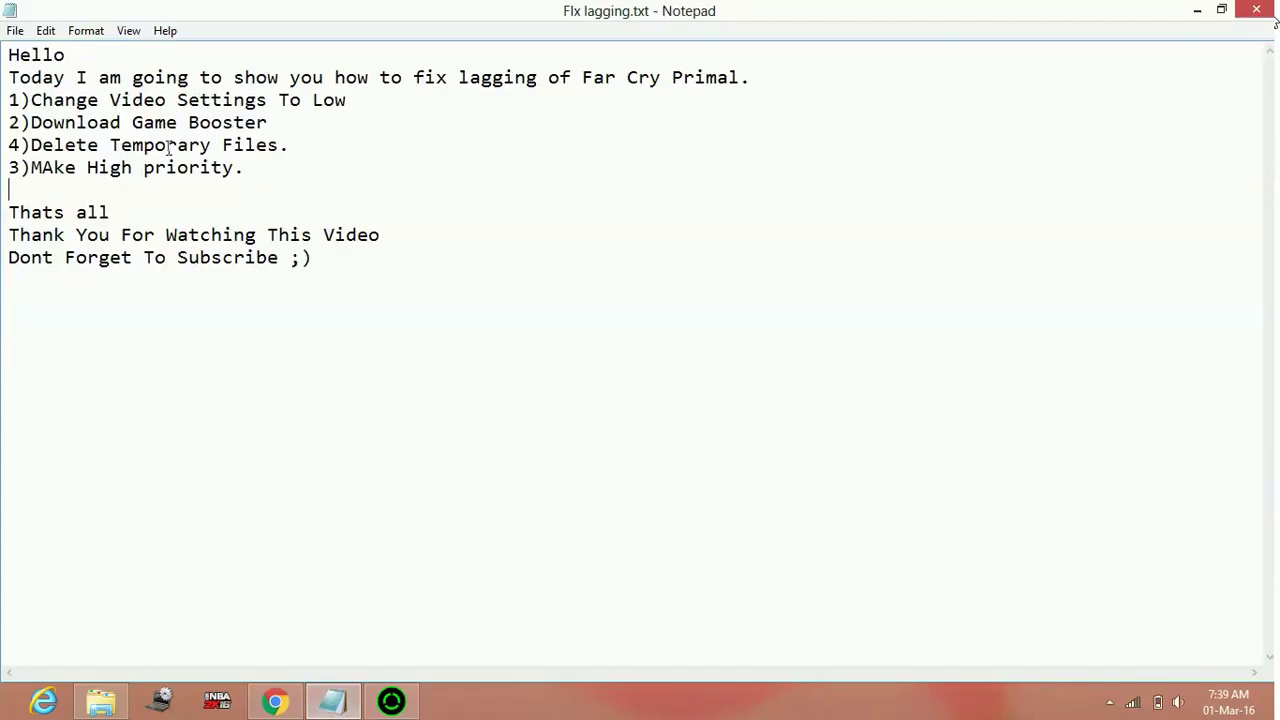
double_click(289, 148)
drag(289, 148, 9, 146)
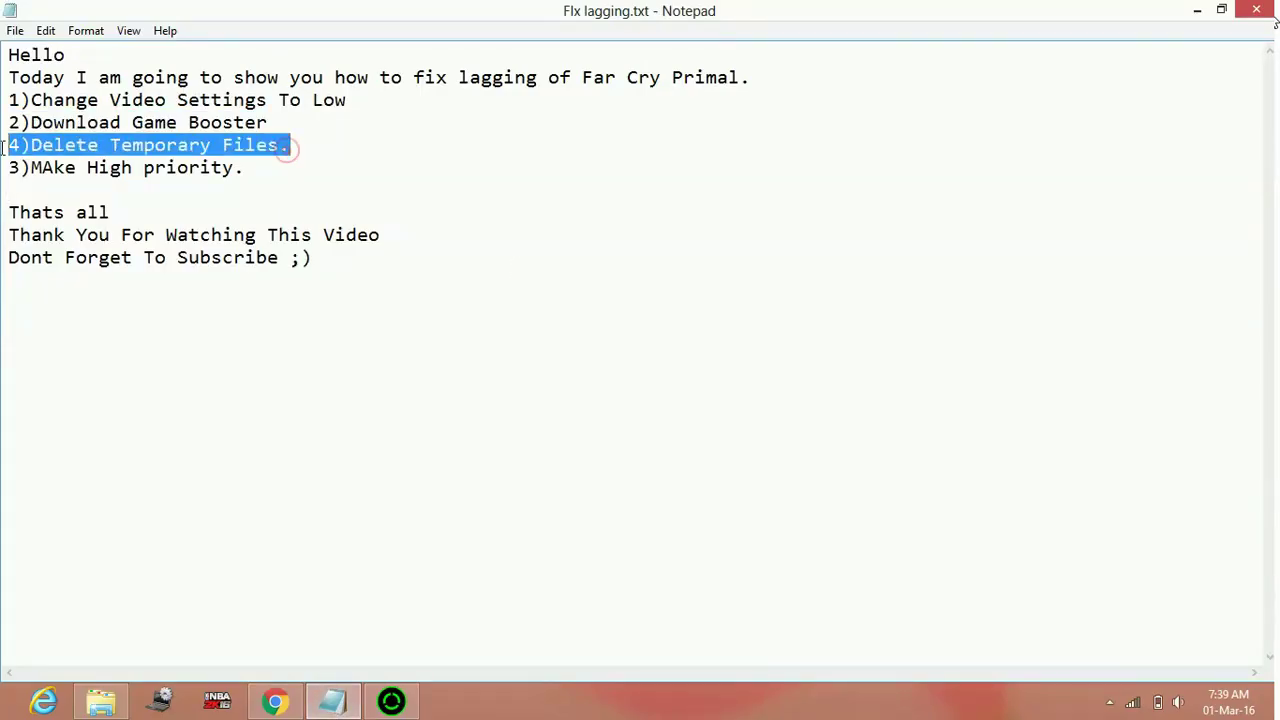
click(260, 194)
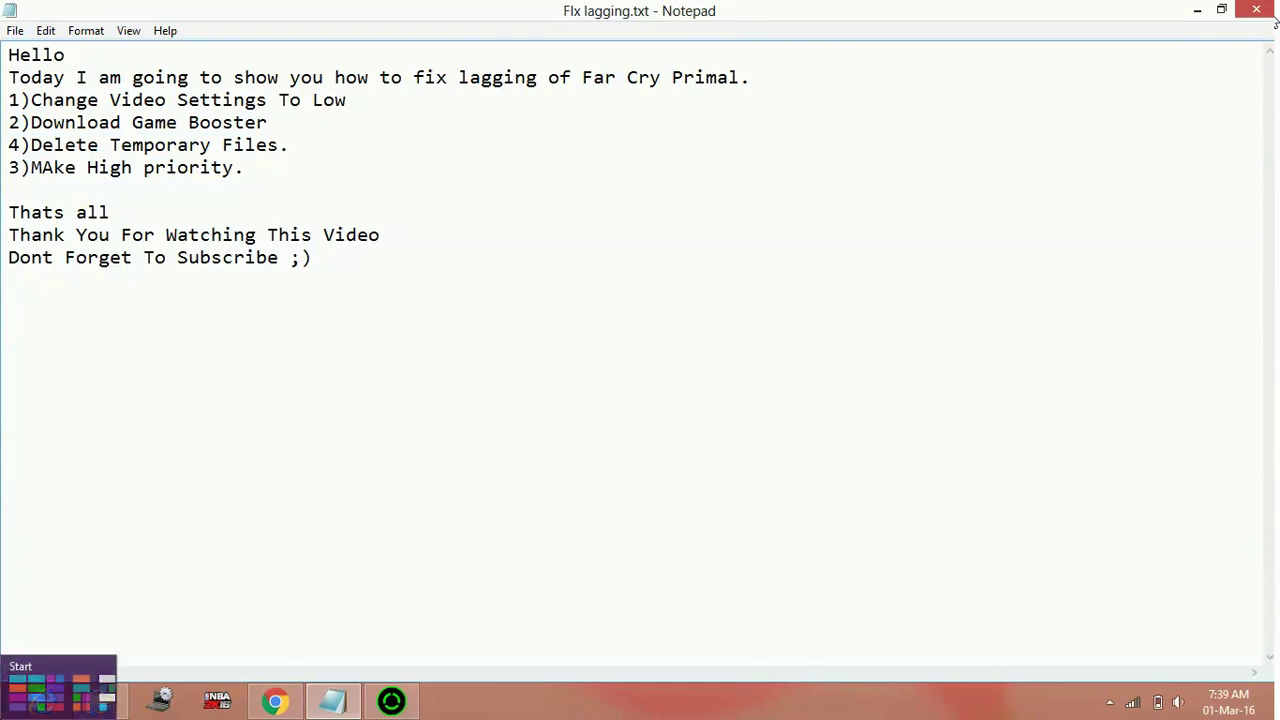
Open the Windows Temp folder by running temp from the Run dialog.
click(20, 700)
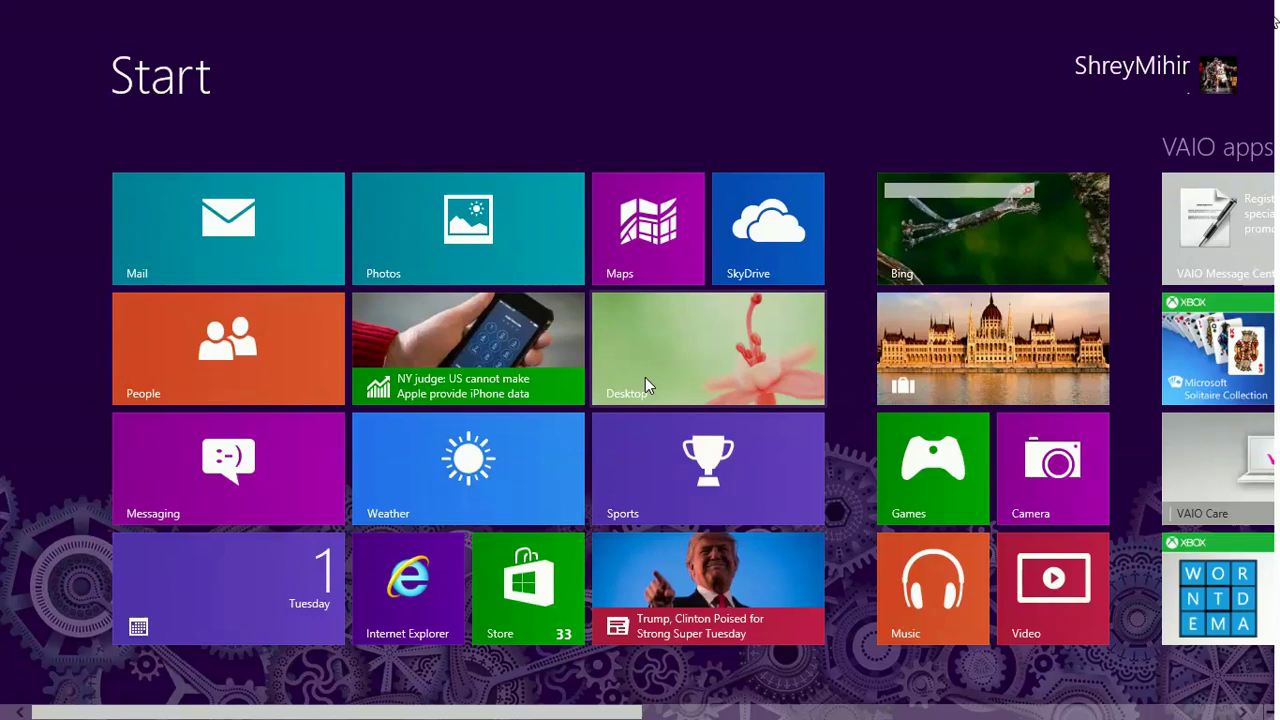
text(run)
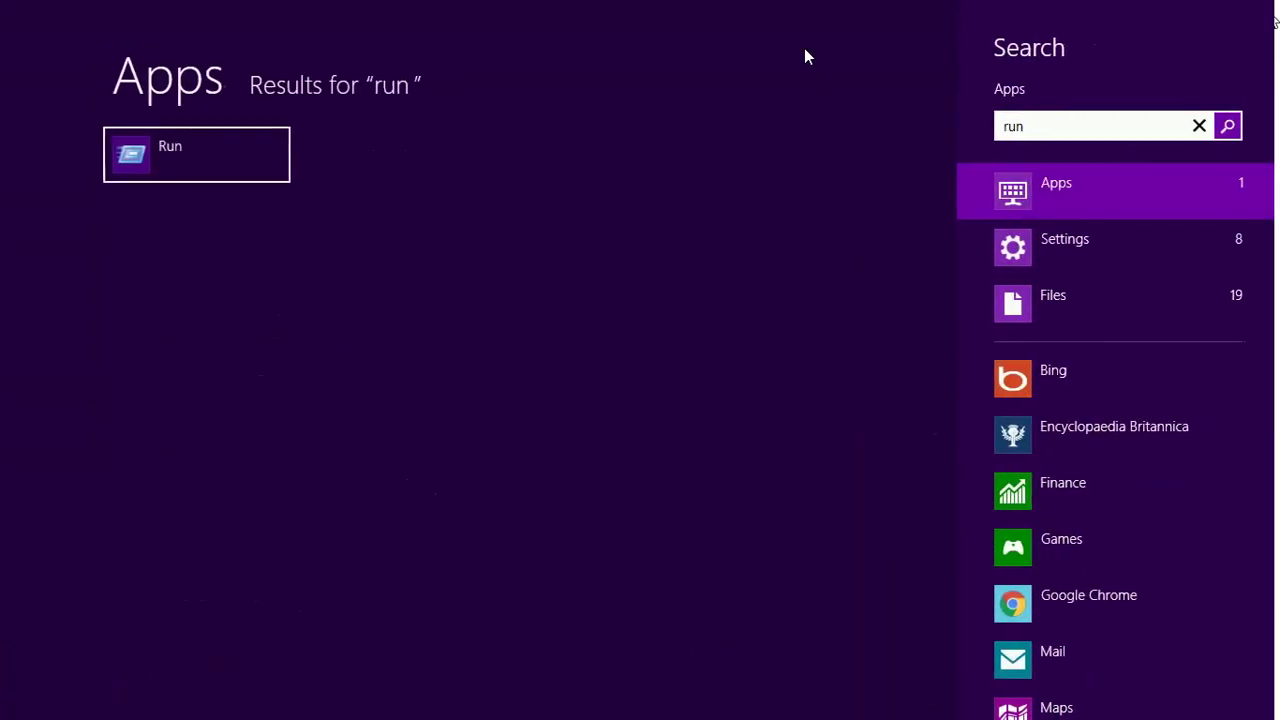
key(Return)
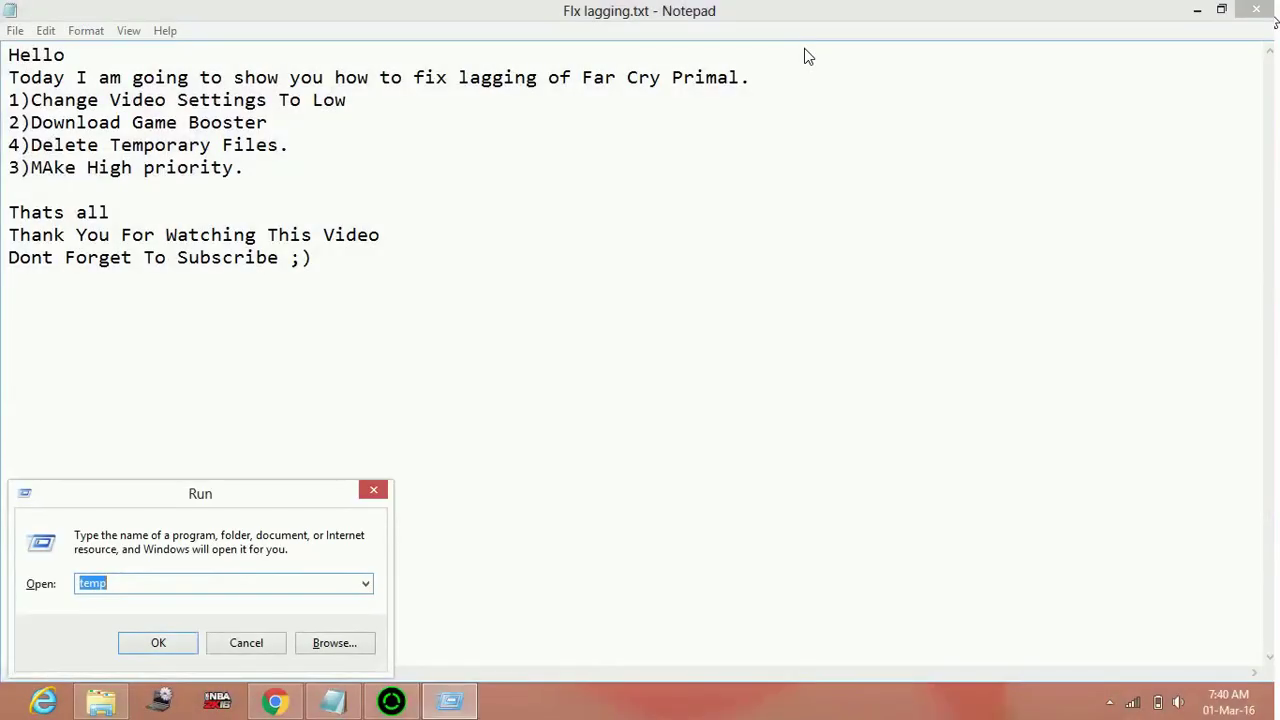
key(End)
key(Return)
Permanently delete everything in the Windows Temp folder and close its window.
click(786, 394)
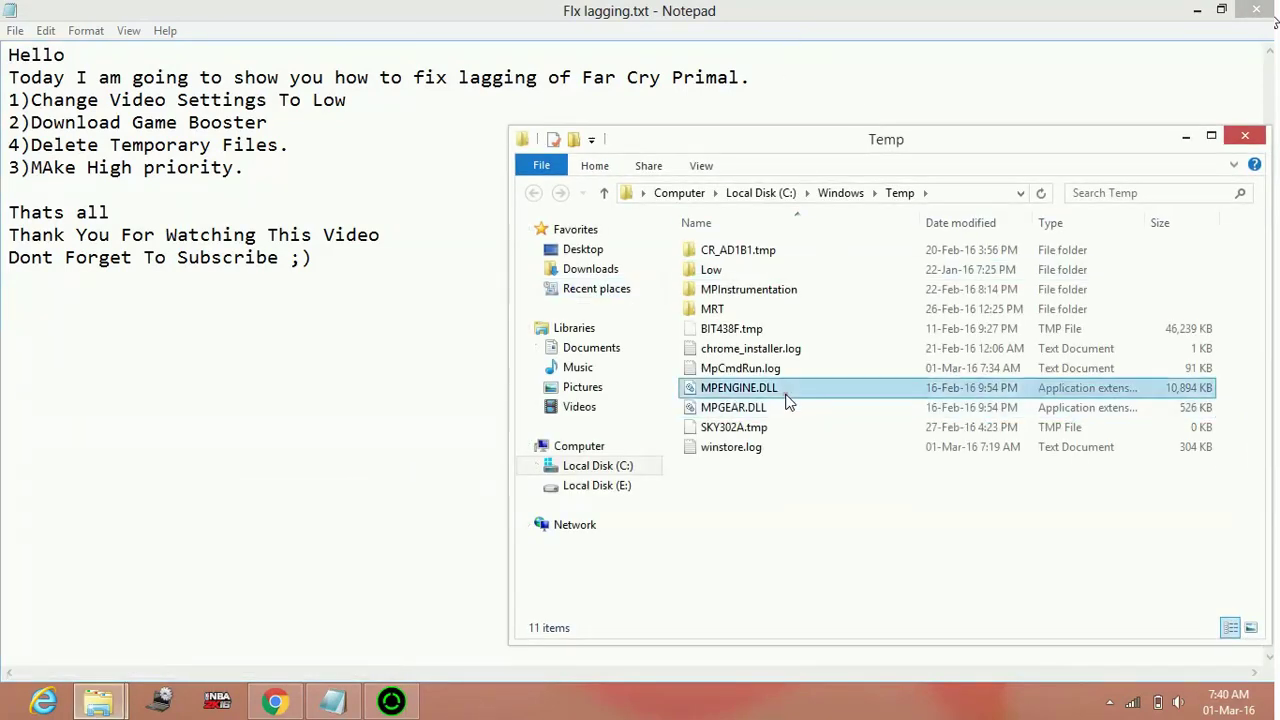
key(ctrl+a)
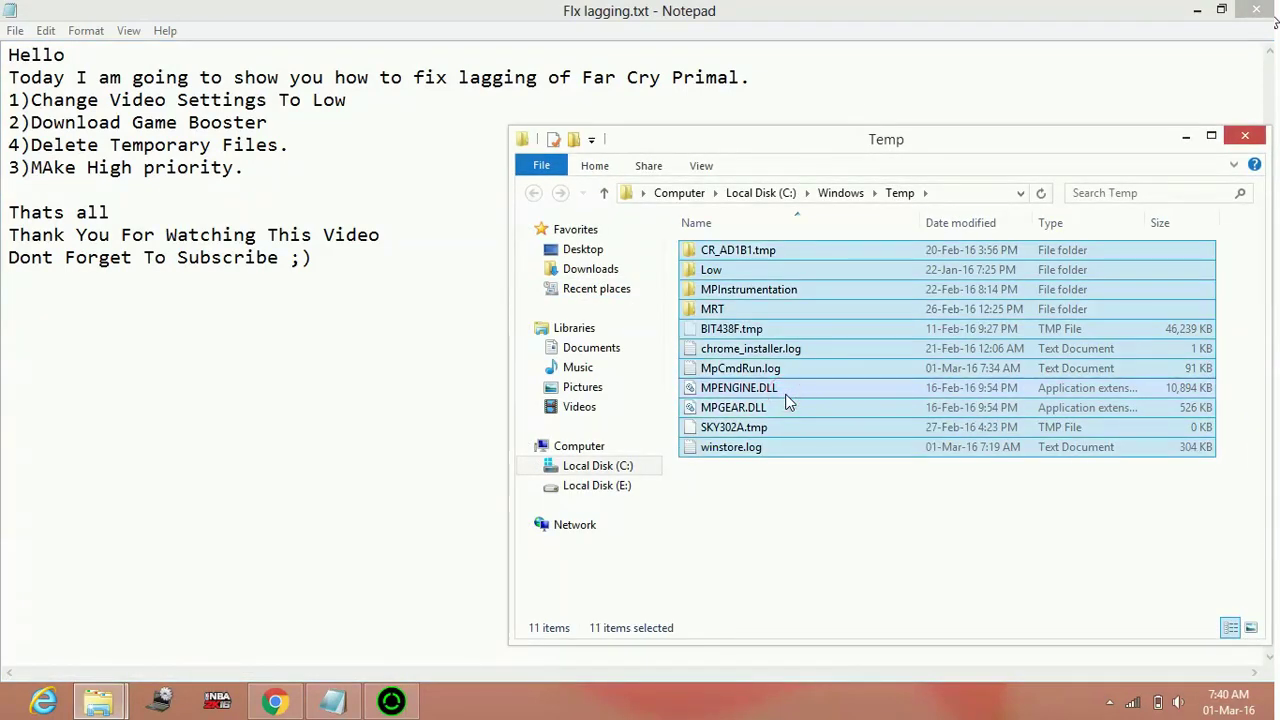
key(shift+Delete)
key(Return)
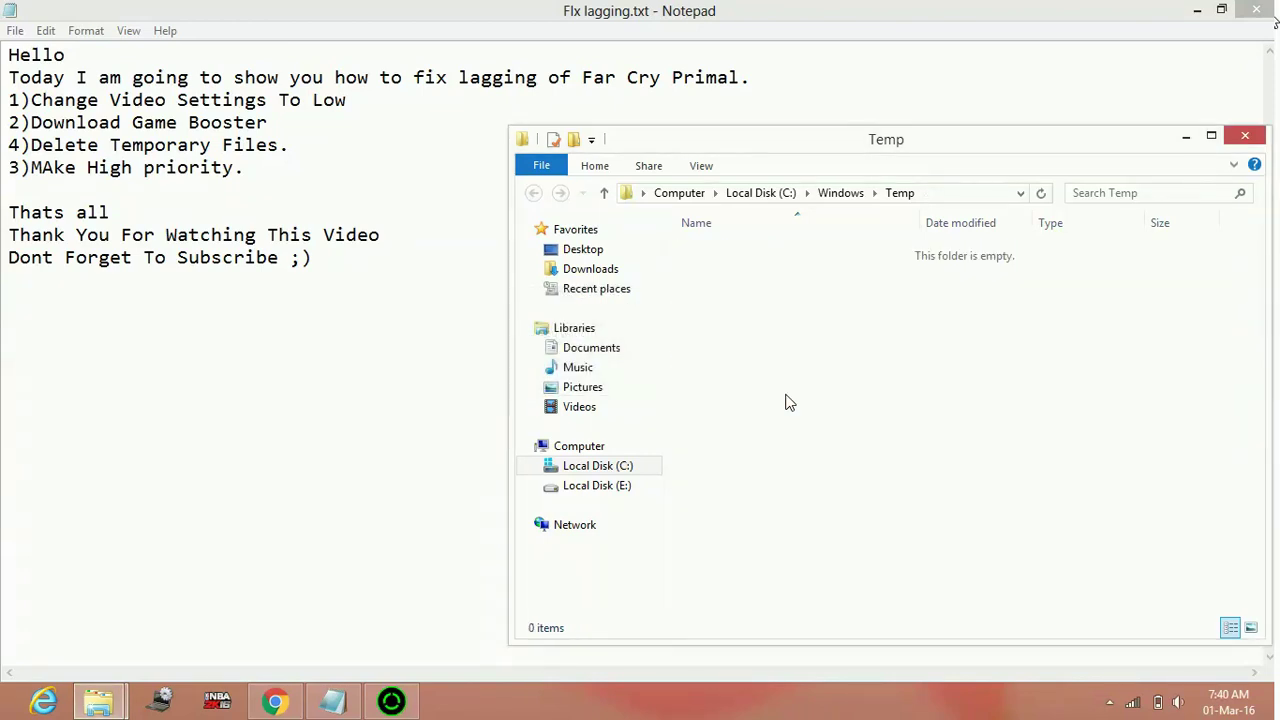
key(alt+F4)
Open the user account's AppData Local Temp folder by running %temp% from the Run dialog.
mouse_move(2, 718)
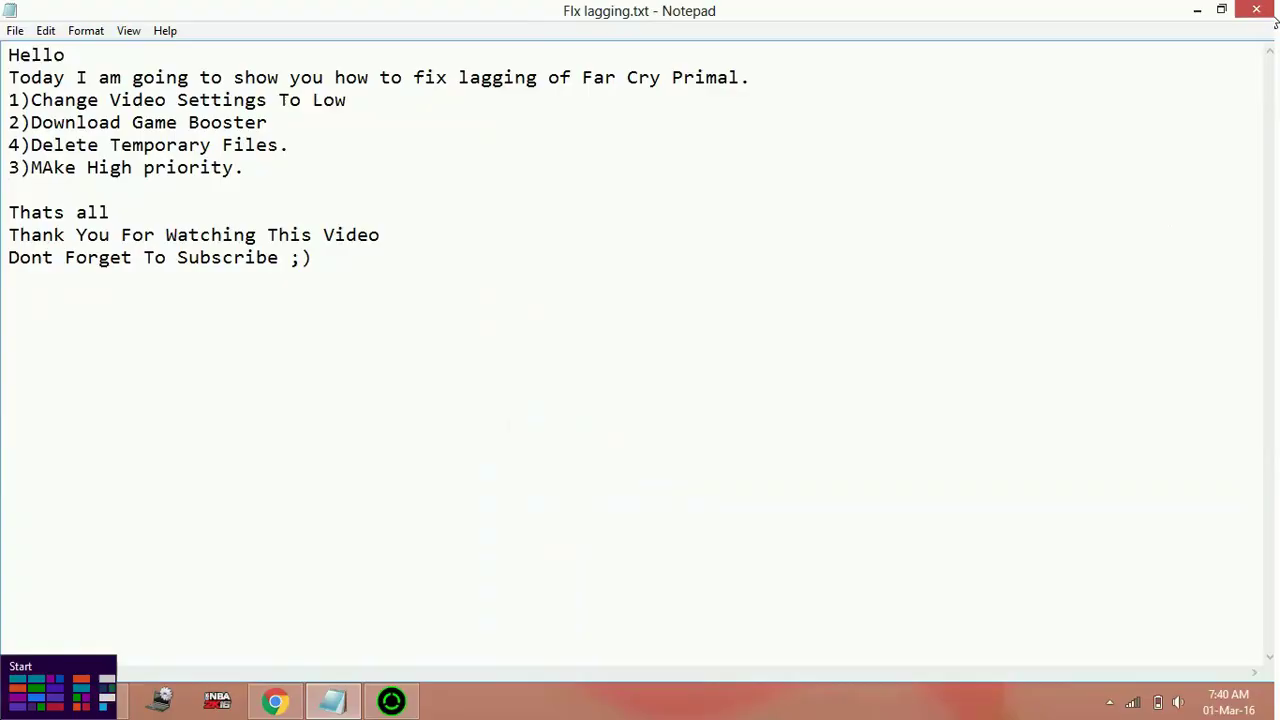
key(super)
text(run)
key(Return)
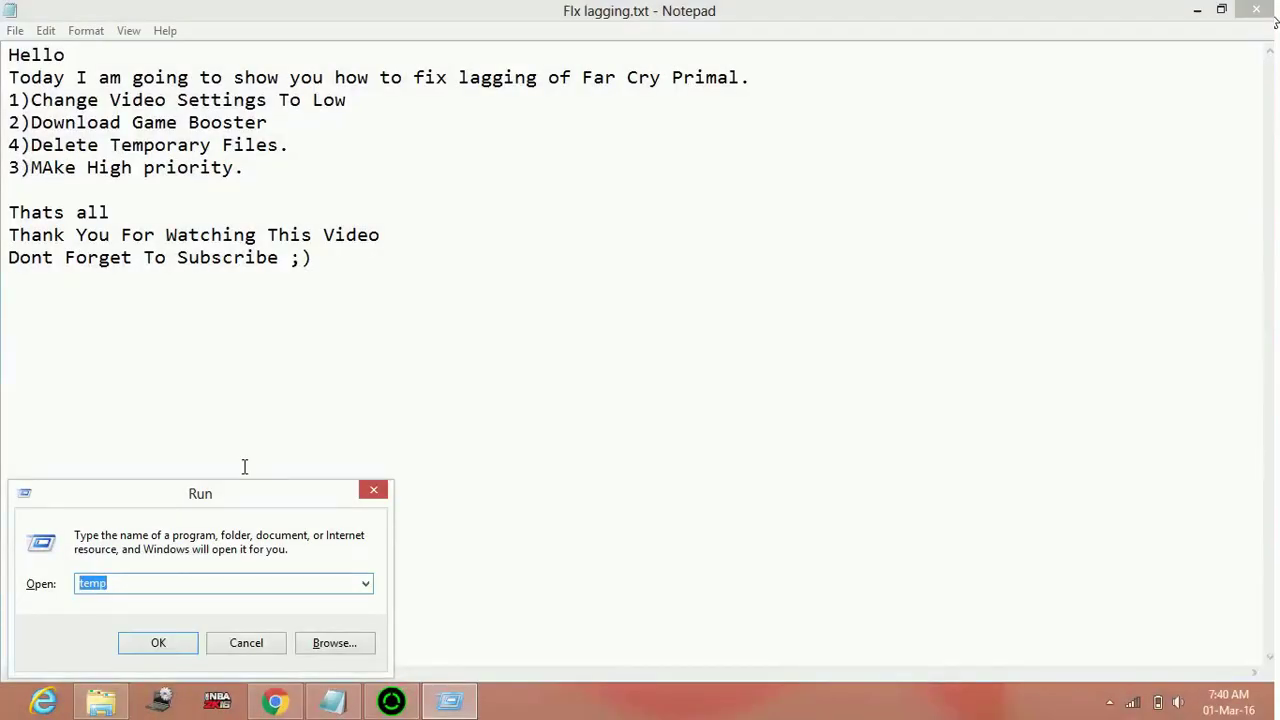
text(%temp)
key(Return)
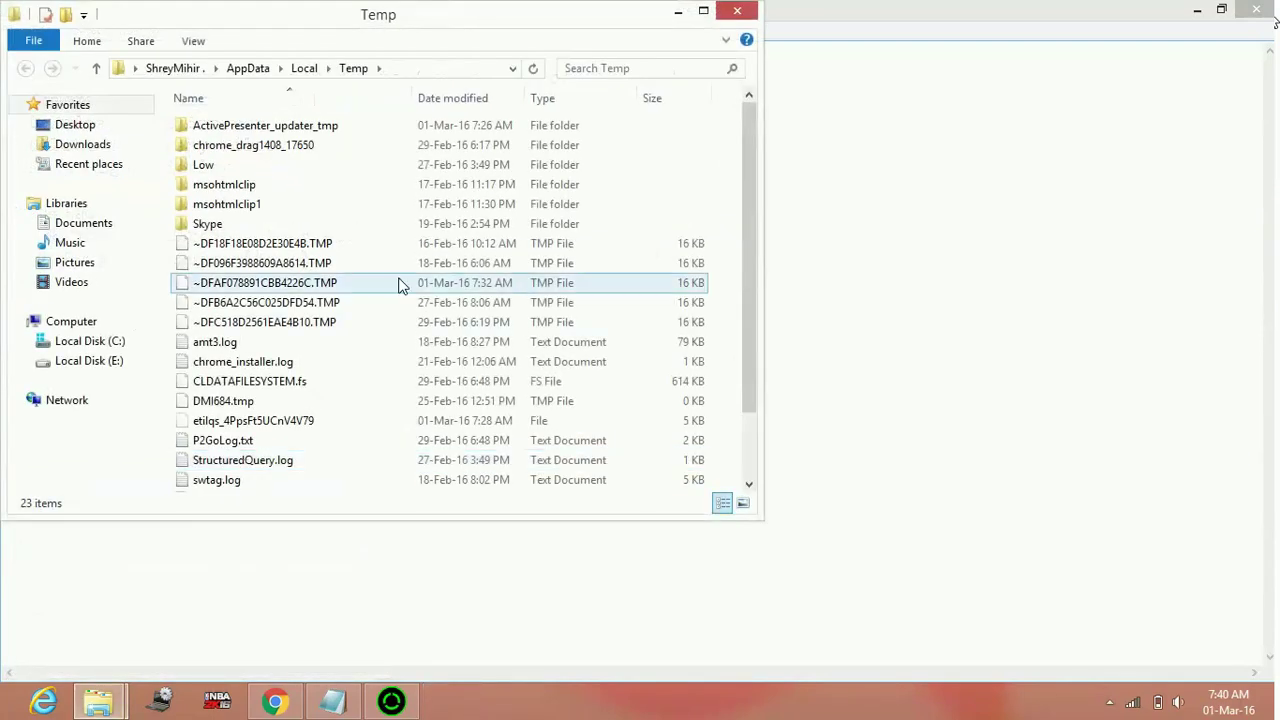
Permanently delete everything in the user account's Temp folder, skipping the files that are in use.
click(398, 285)
key(ctrl+a)
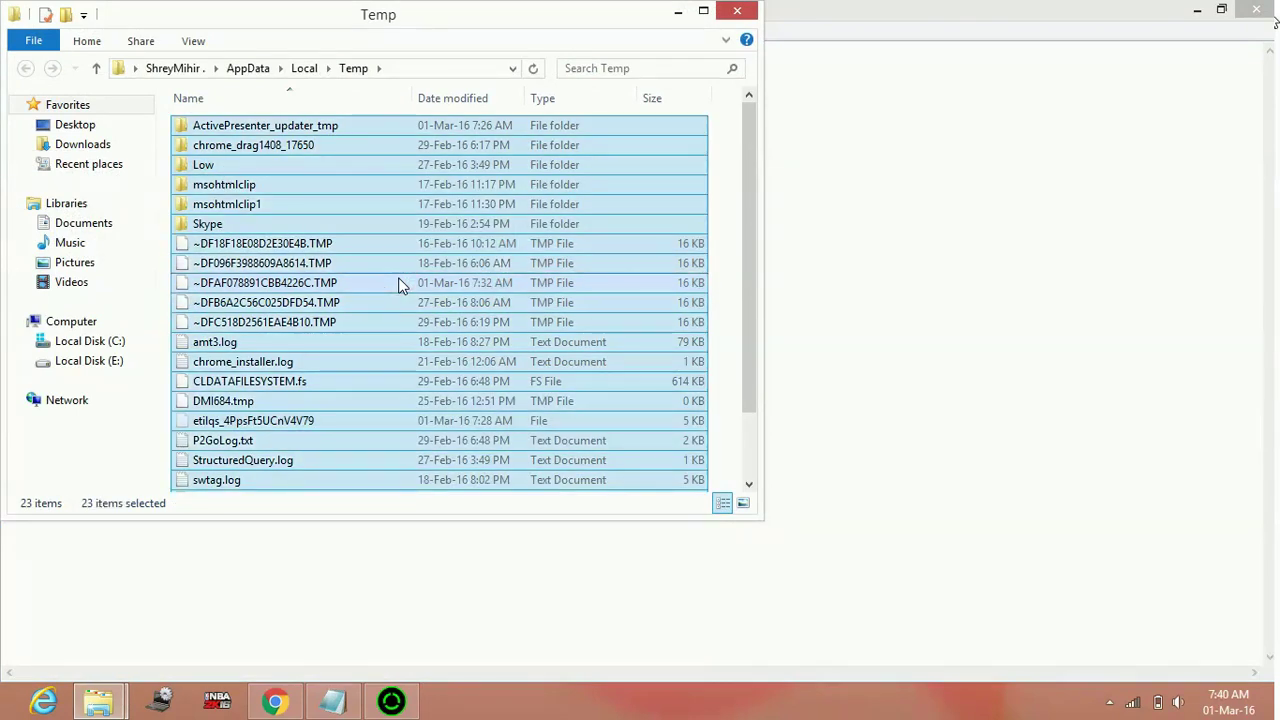
key(shift+Delete)
key(Return)
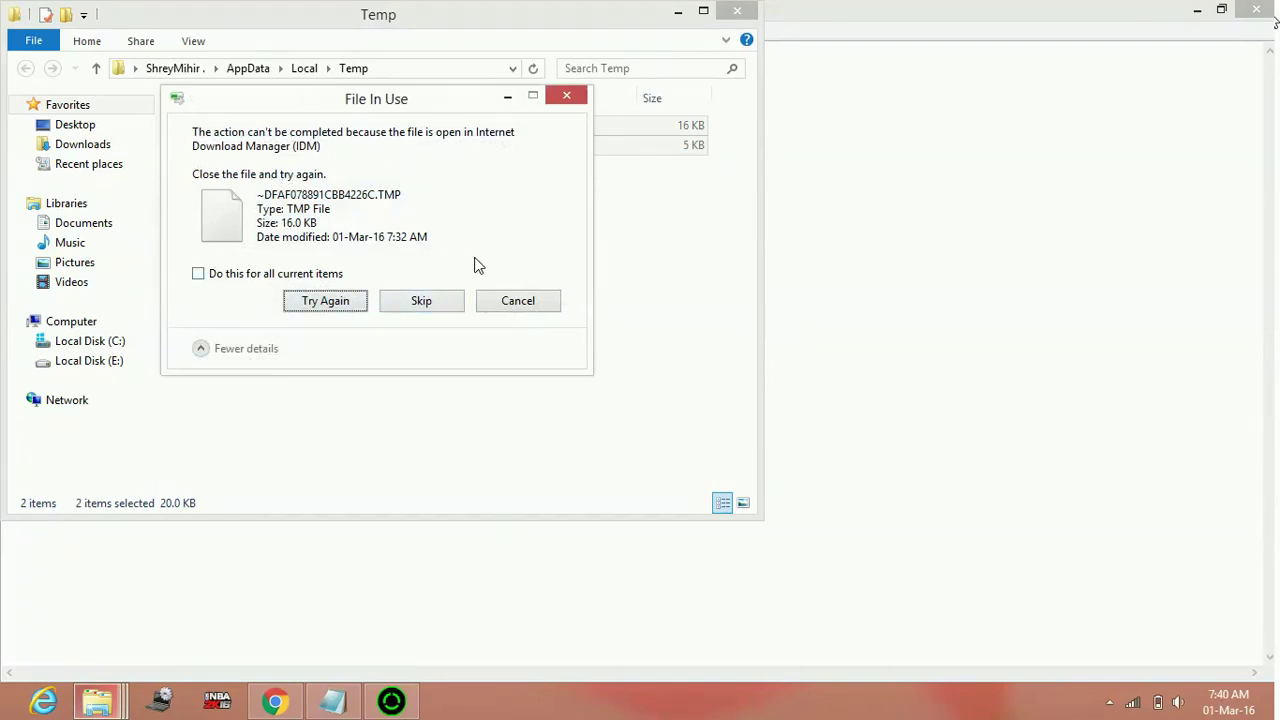
click(419, 310)
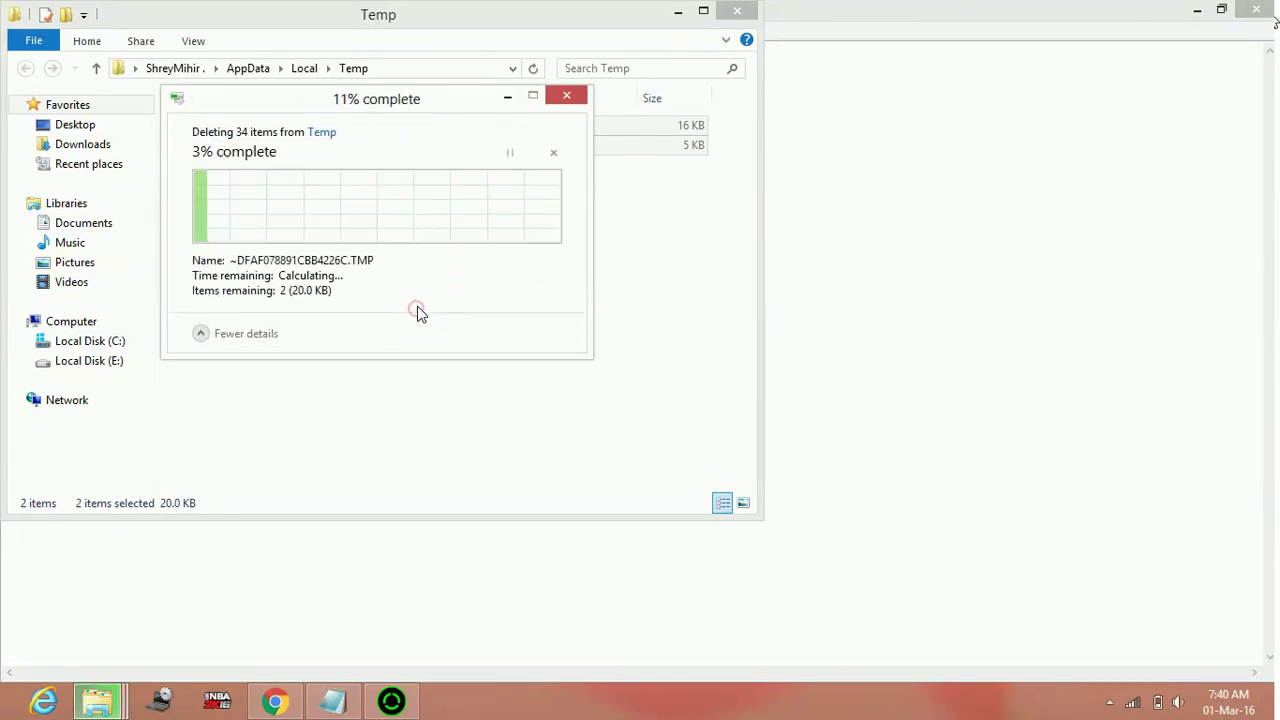
click(422, 287)
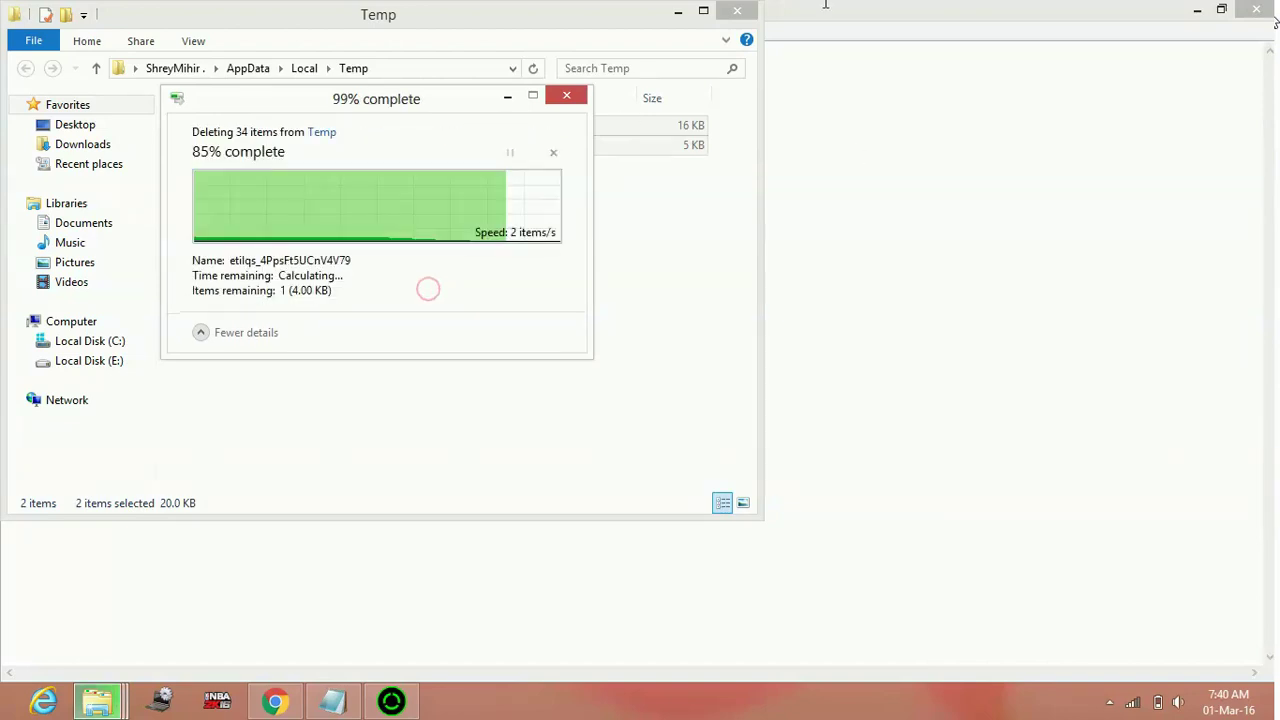
Close the Temp folder window and highlight the "MAke High priority." line in the notes.
click(745, 11)
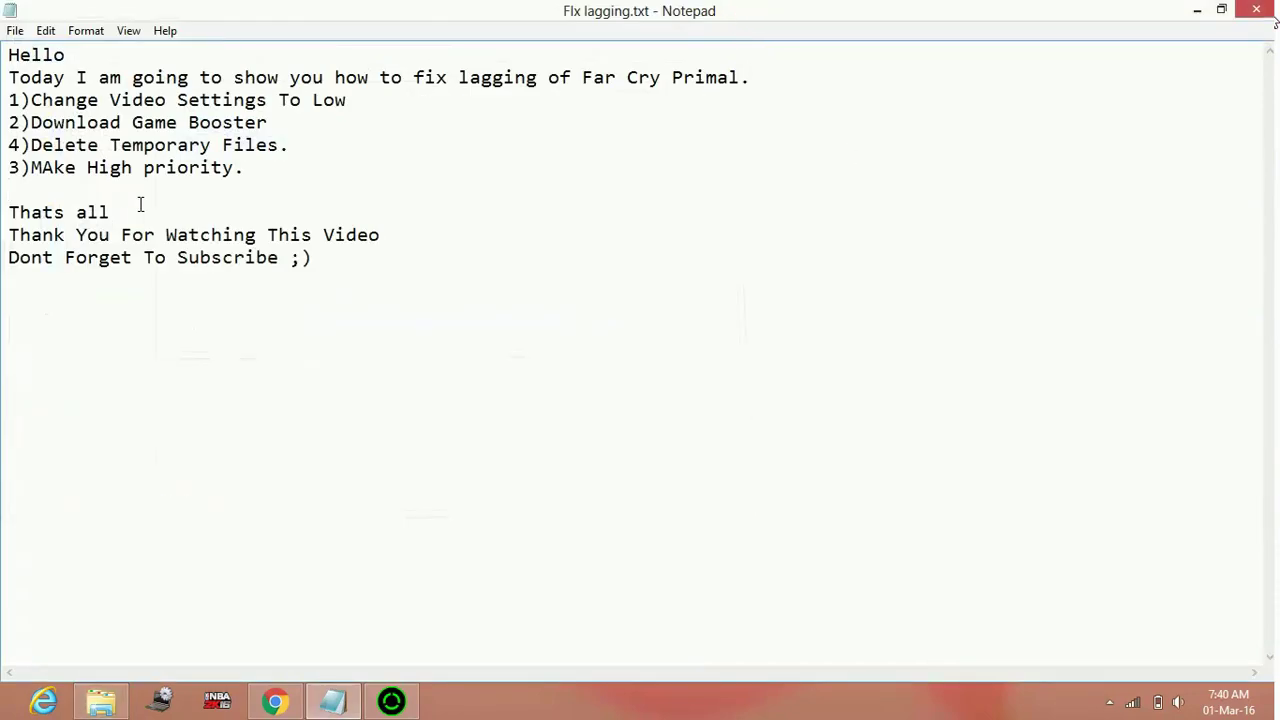
drag(256, 168, 4, 172)
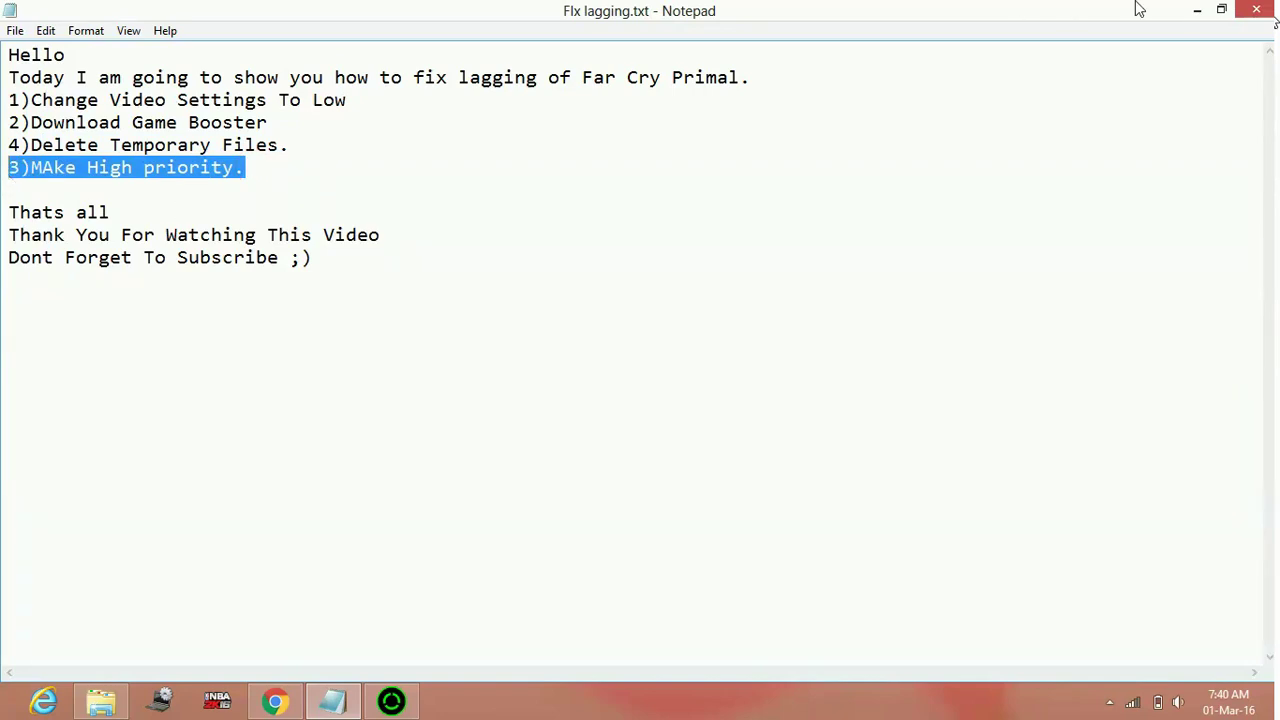
Minimize the Notepad, Razer Cortex and Chrome windows, and open Local Disk (E:) in the remaining folder window.
click(1197, 10)
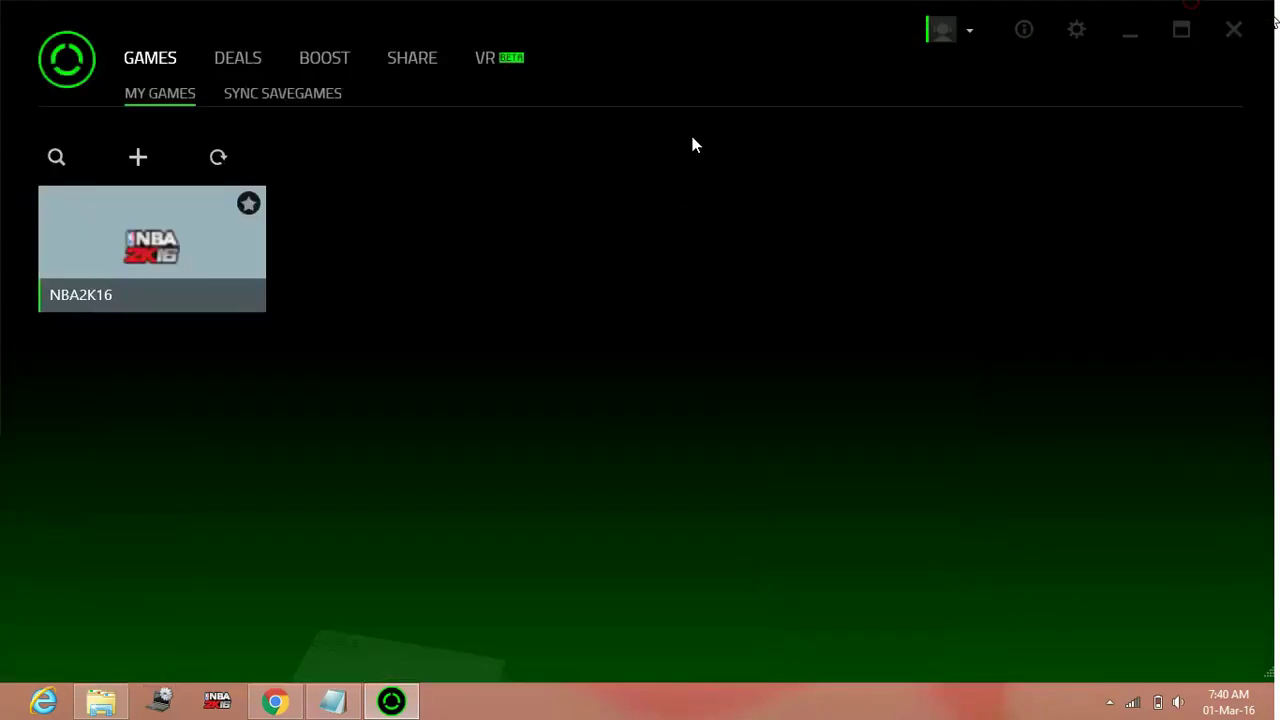
click(1130, 32)
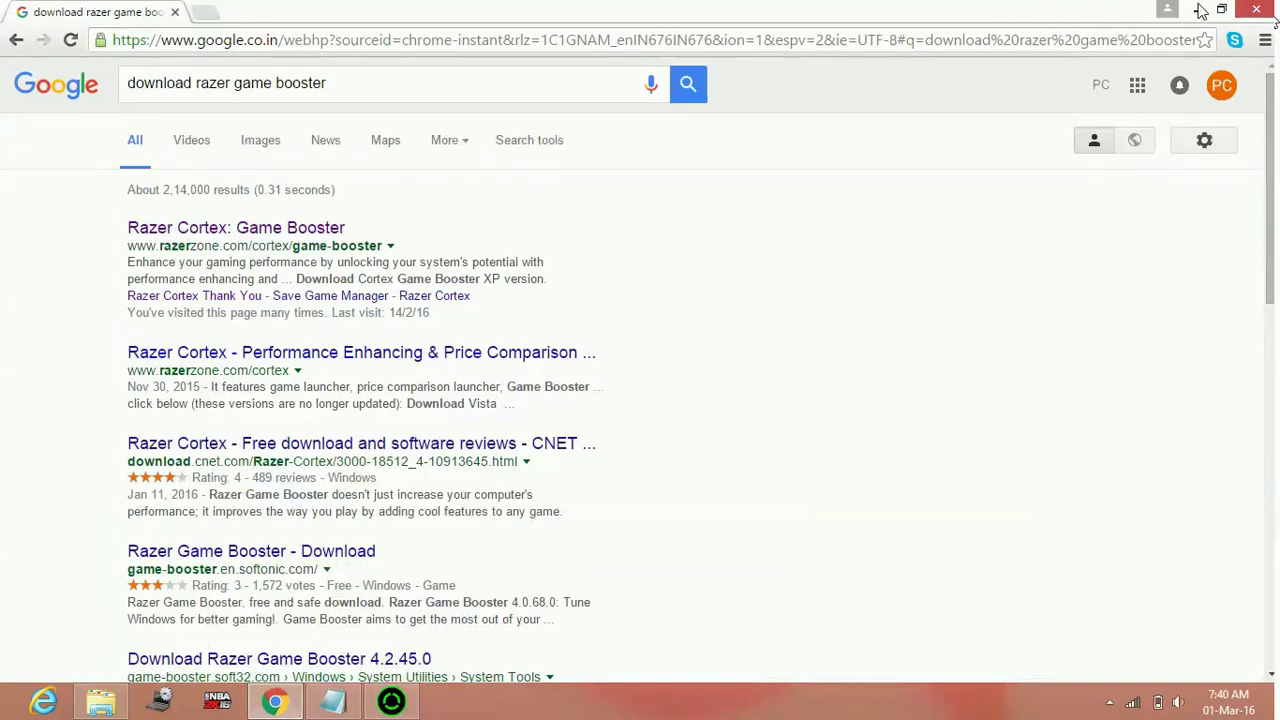
click(1201, 10)
drag(726, 142, 278, 280)
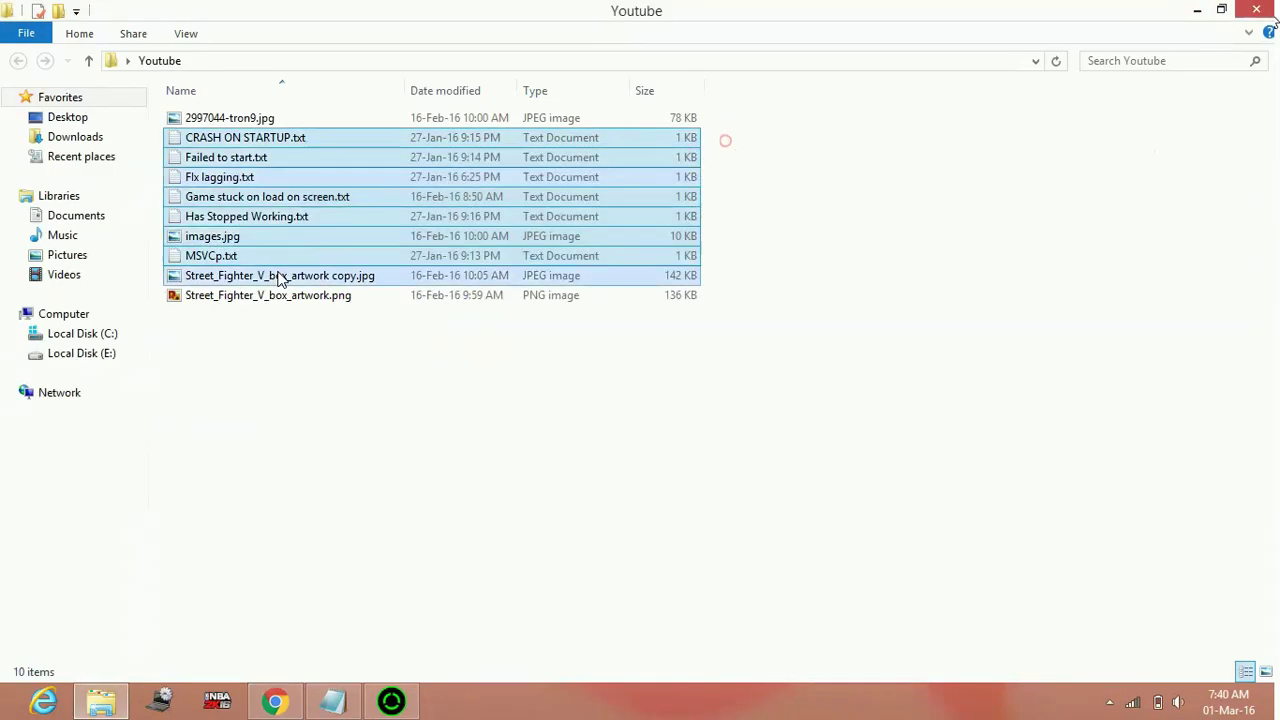
click(301, 356)
click(55, 355)
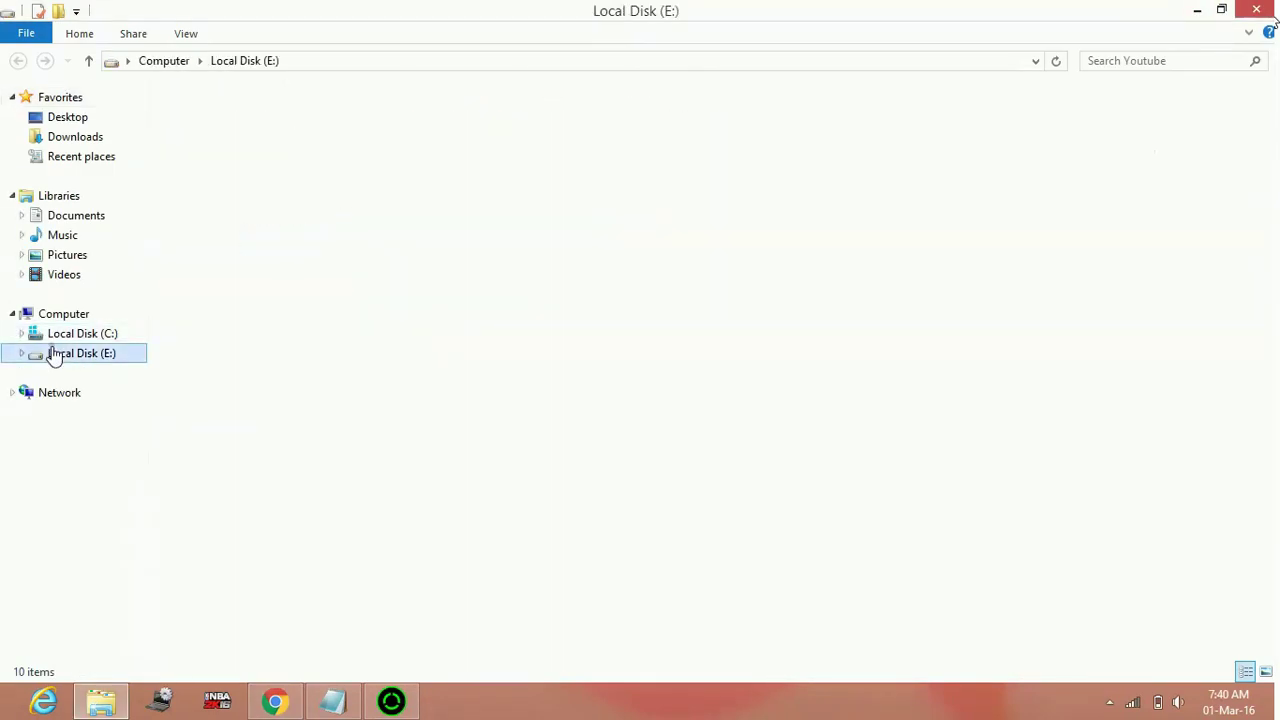
Launch NBA2K16.exe from the nba folder inside the 2k16 folder on Local Disk (E:).
drag(586, 411, 602, 336)
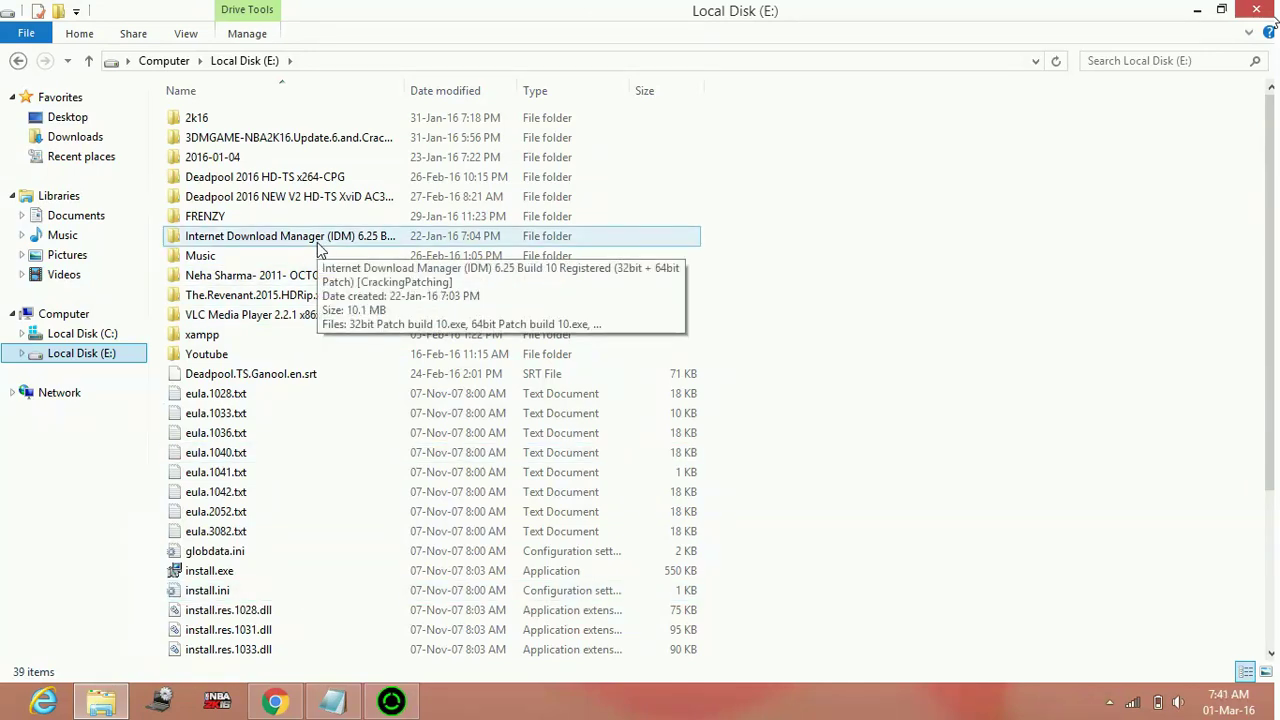
click(318, 240)
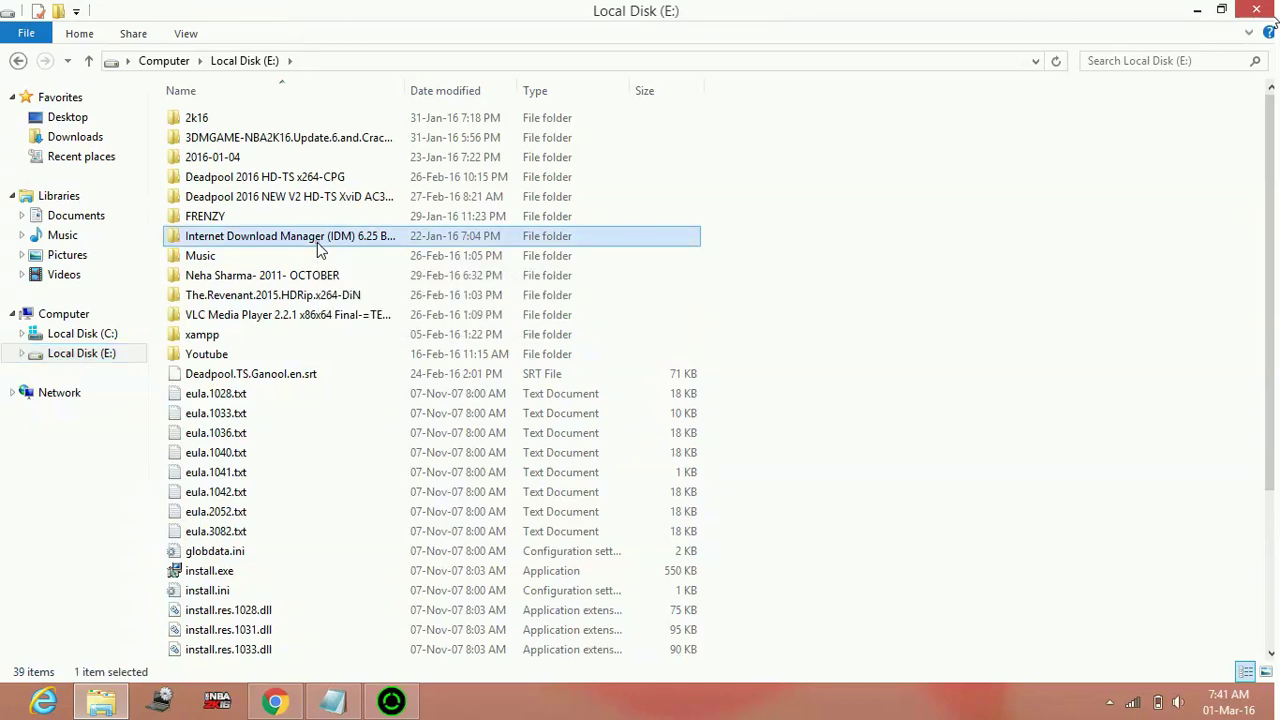
key(g)
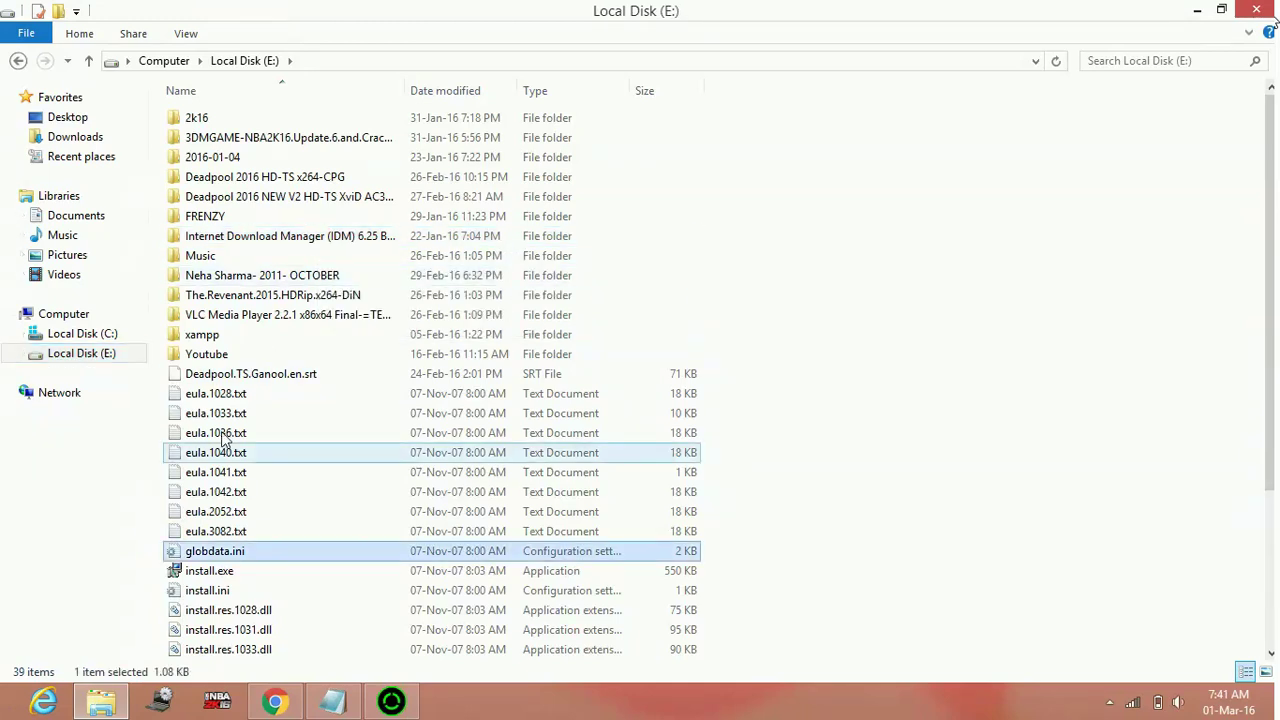
scroll(205, 334, down, 1)
scroll(205, 334, up, 1)
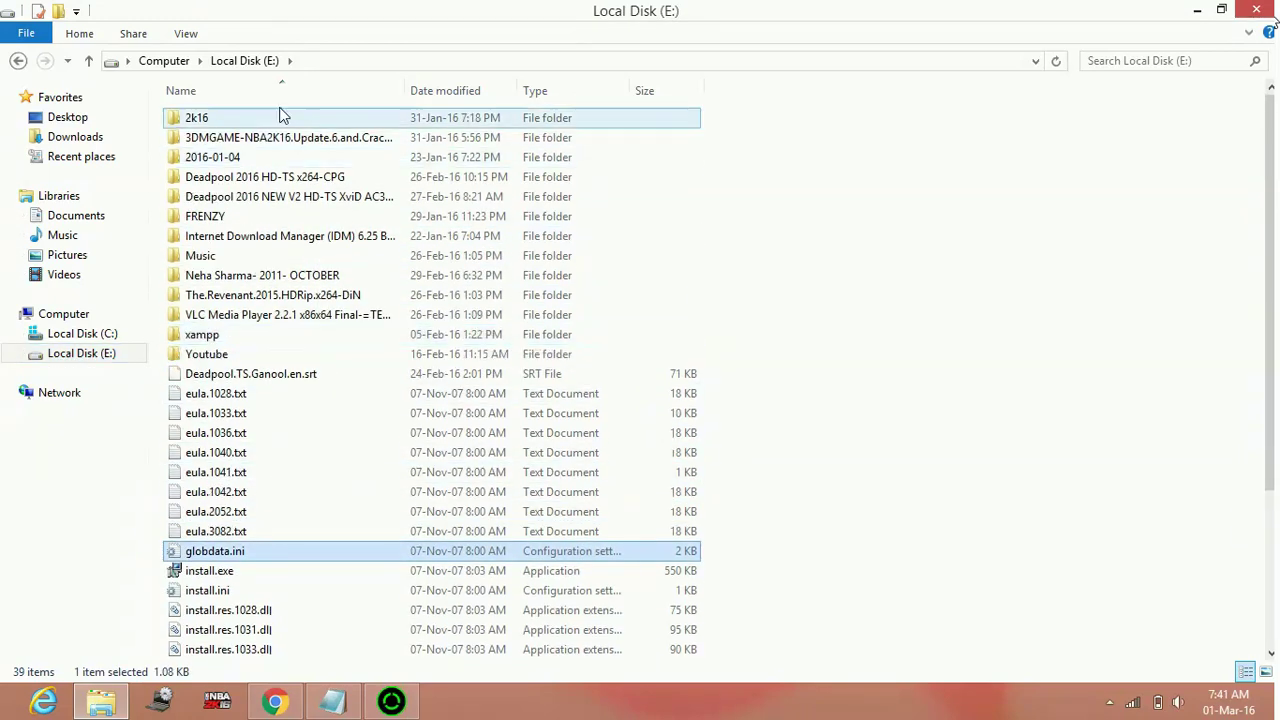
double_click(278, 120)
double_click(277, 117)
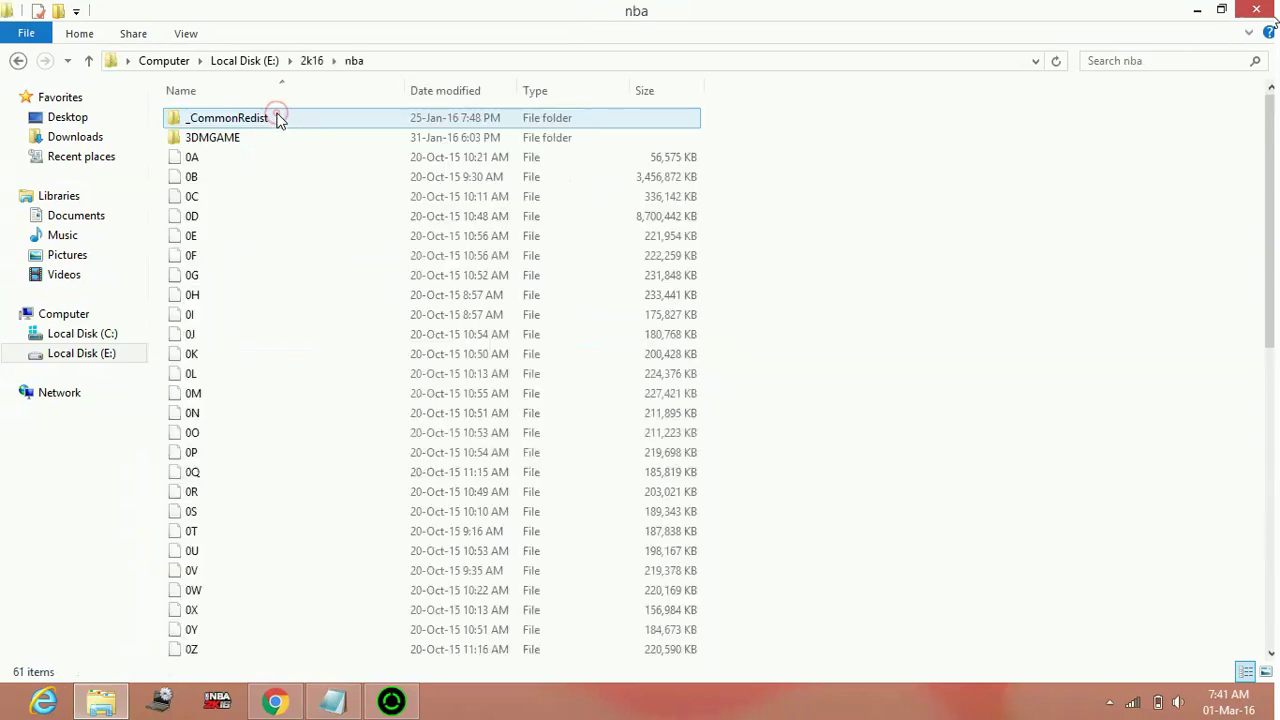
scroll(253, 268, down, 11)
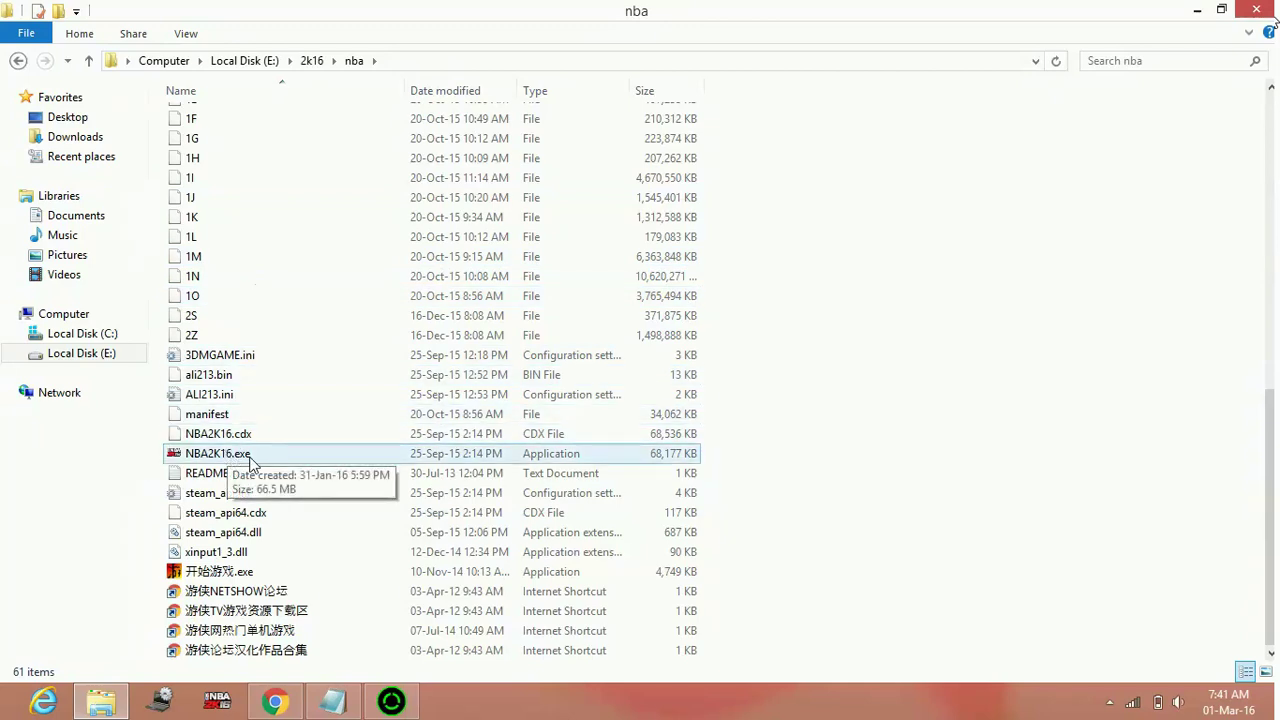
double_click(256, 454)
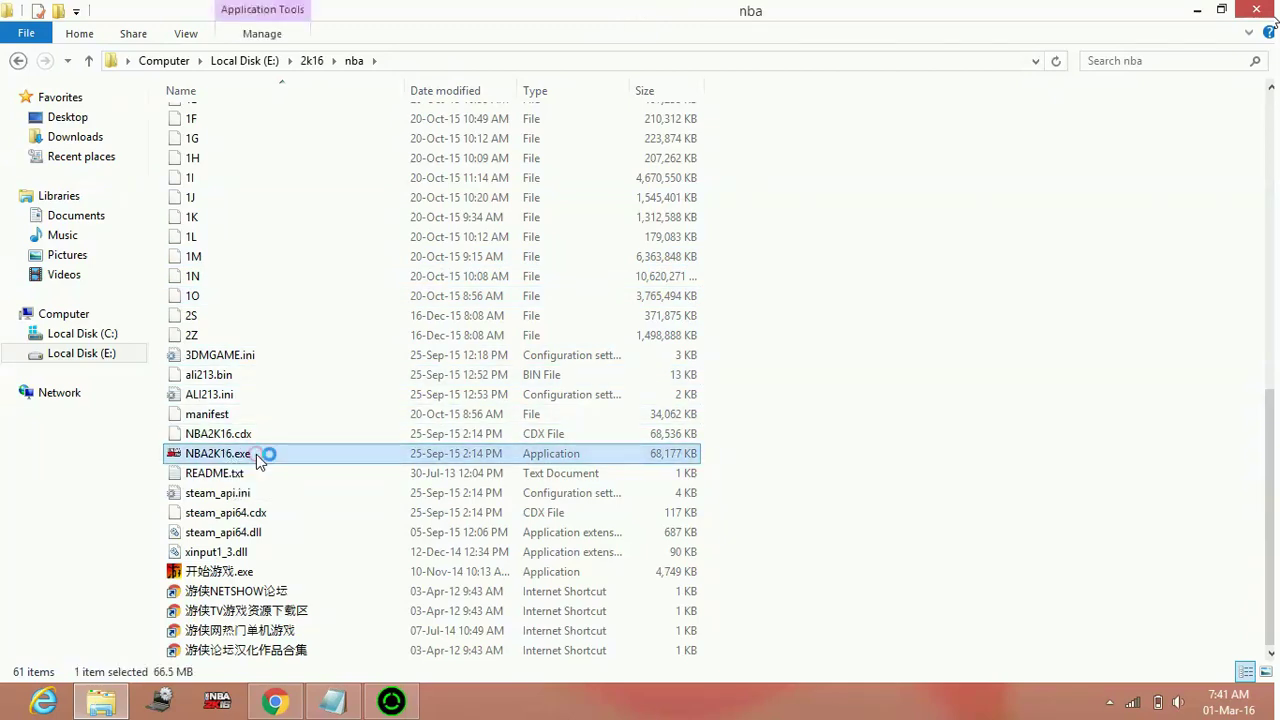
Open Task Manager and go to the details entry of the NBA2K16.exe process.
right_click(552, 714)
click(618, 658)
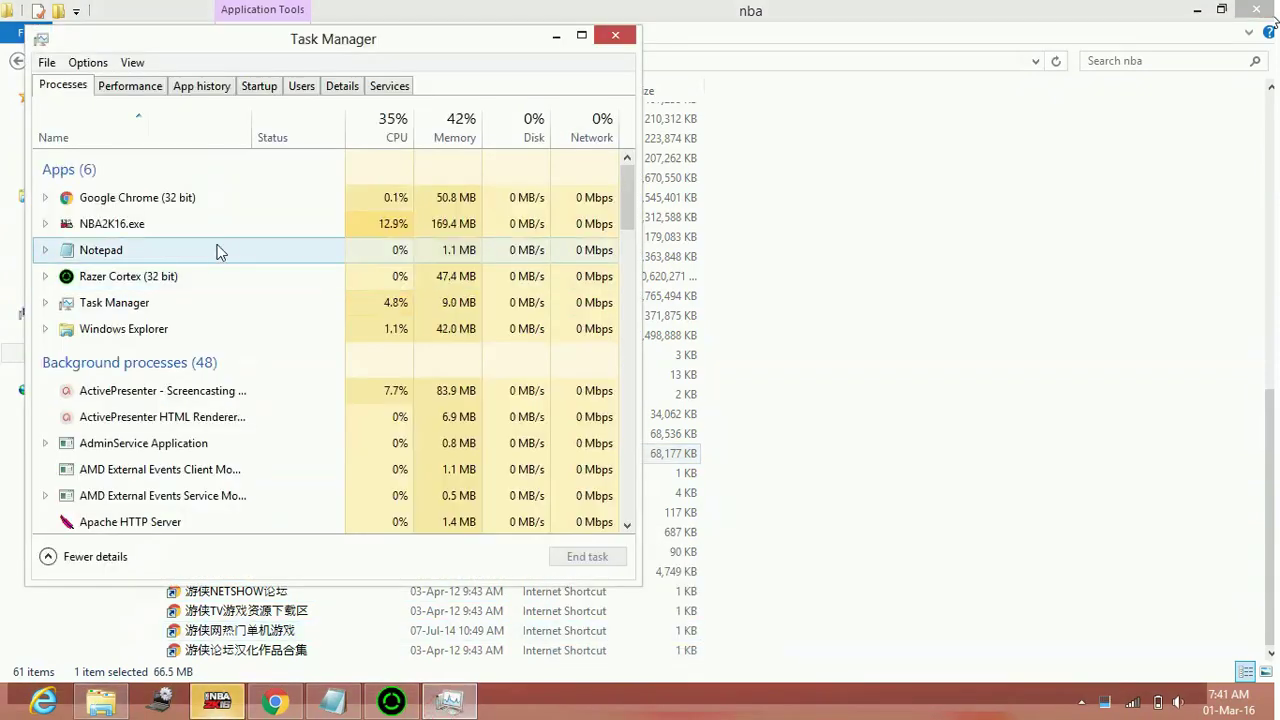
right_click(147, 224)
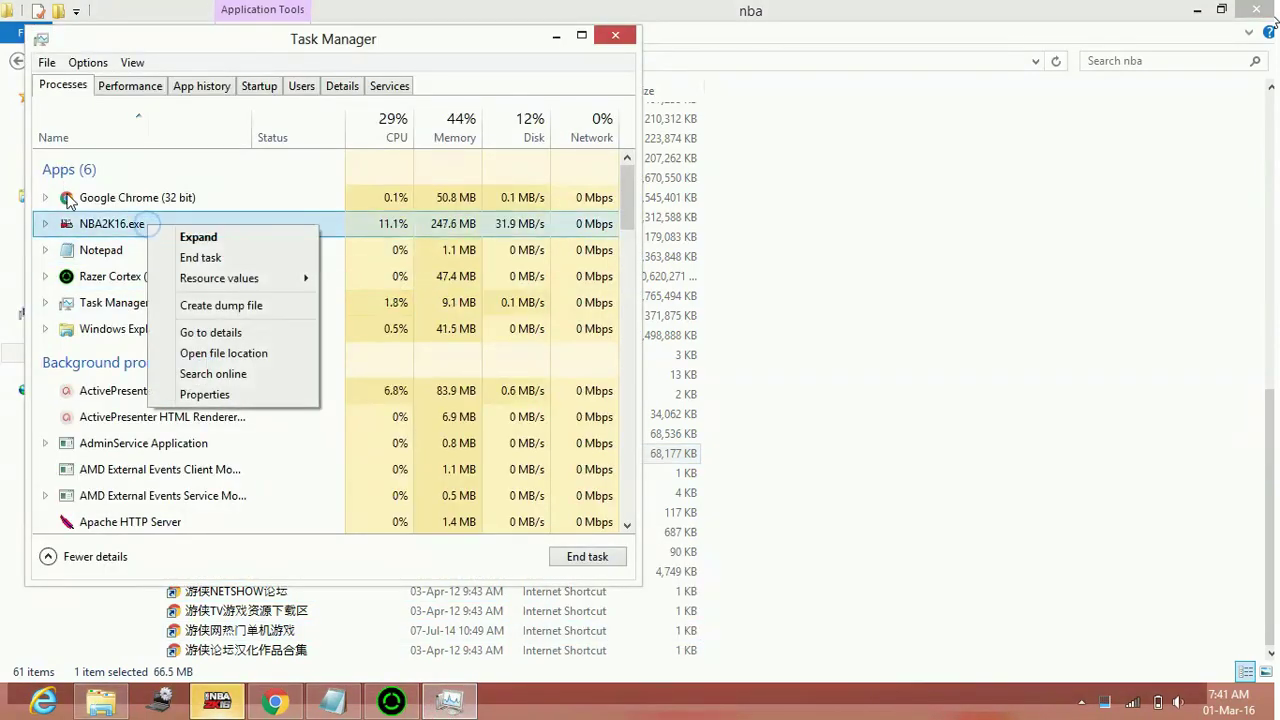
click(217, 331)
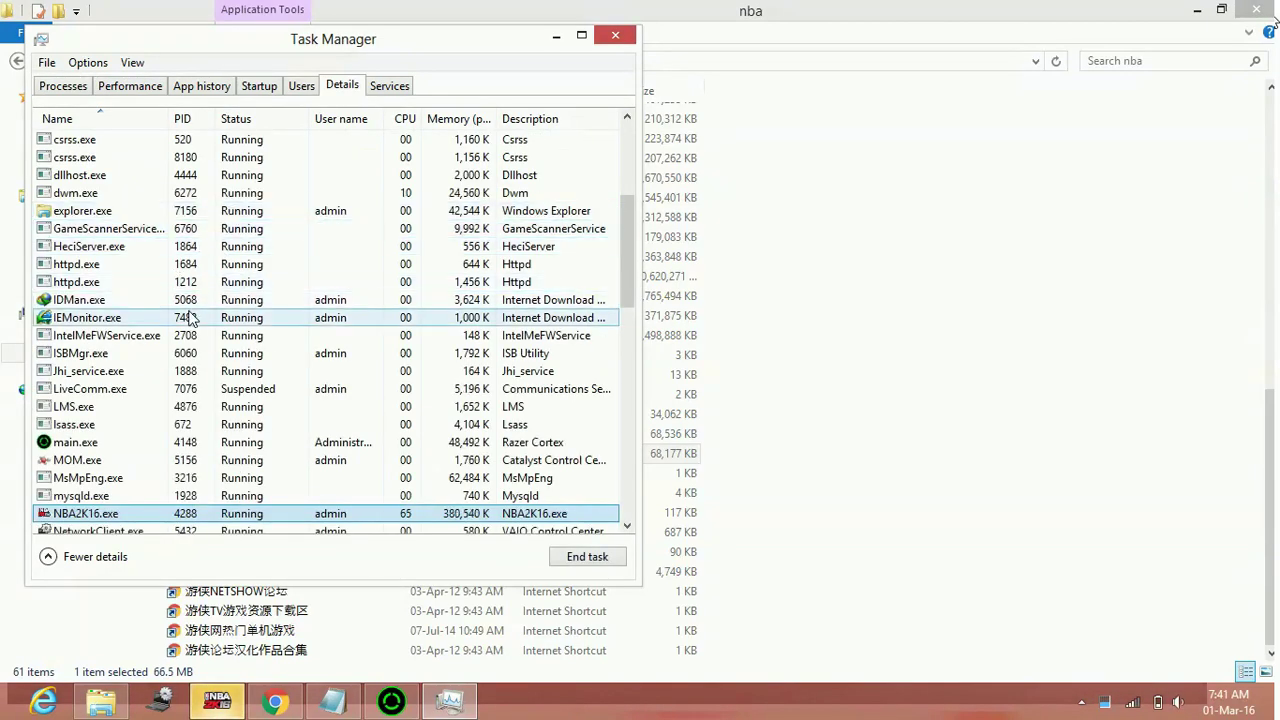
Set the priority of the NBA2K16.exe process to High and confirm the change.
right_click(118, 516)
mouse_move(157, 329)
click(338, 345)
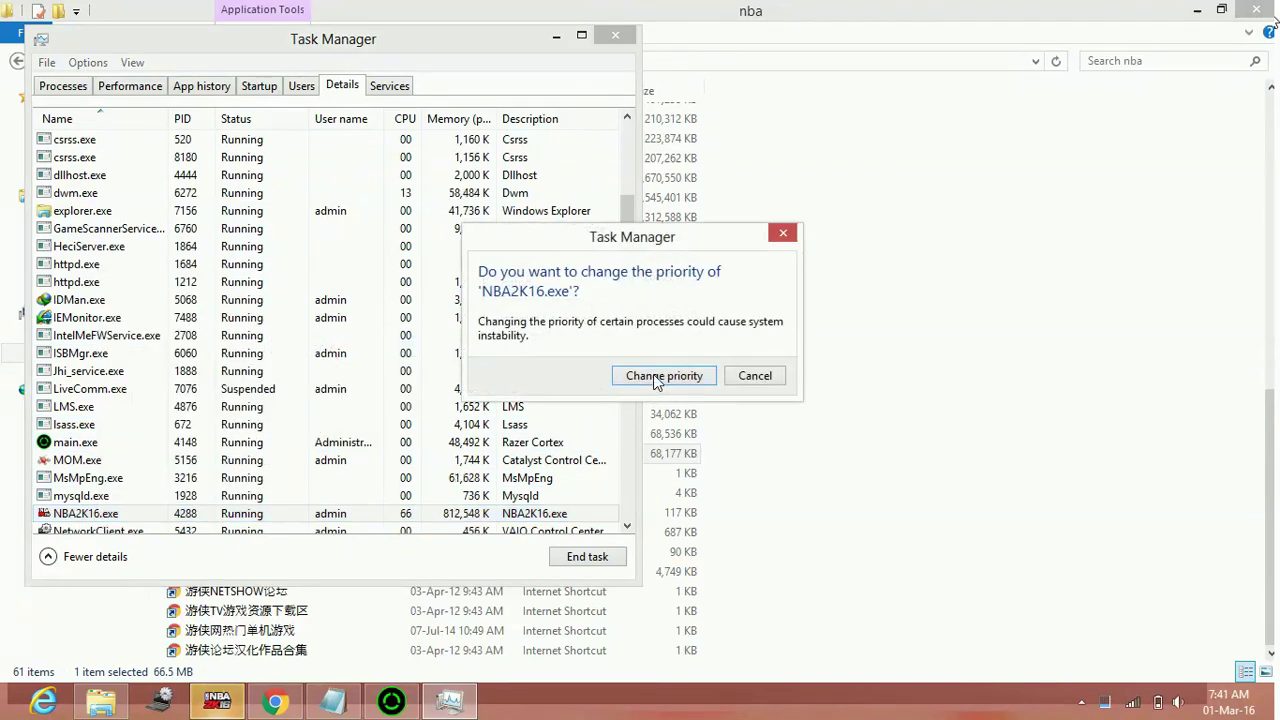
click(663, 375)
click(662, 374)
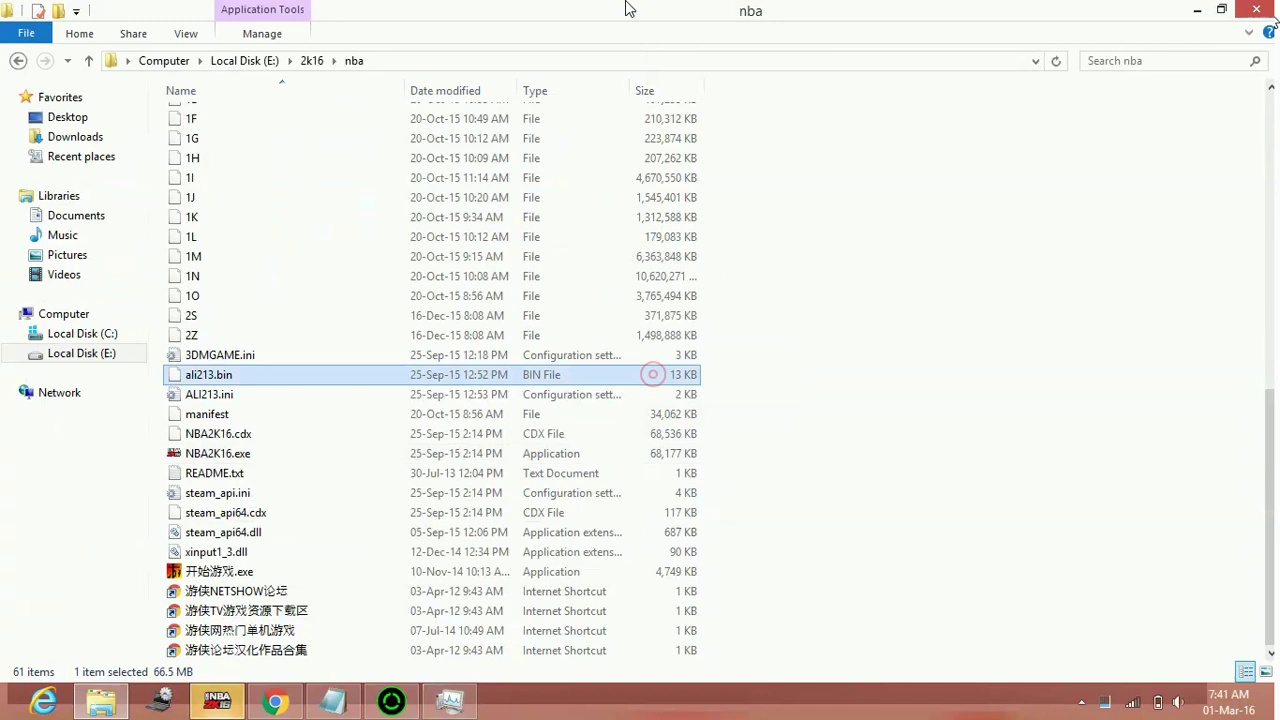
Bring Task Manager back to the front and close it.
click(450, 705)
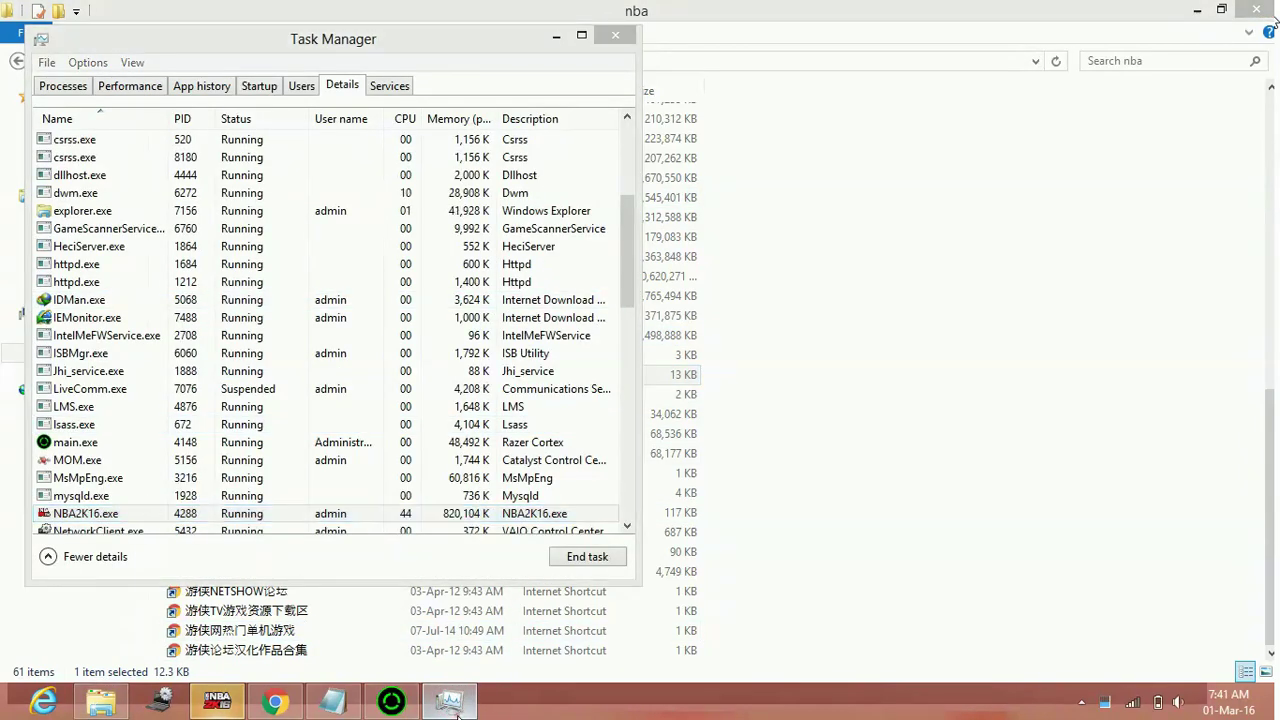
click(452, 705)
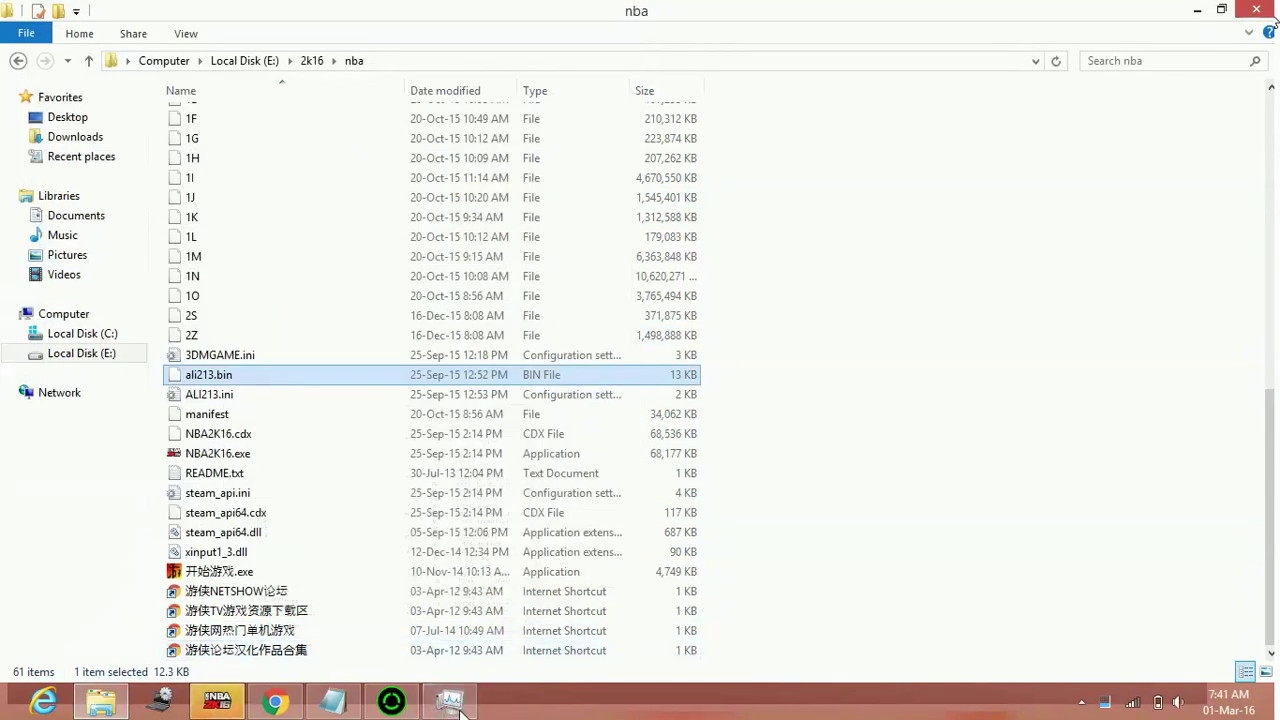
click(450, 703)
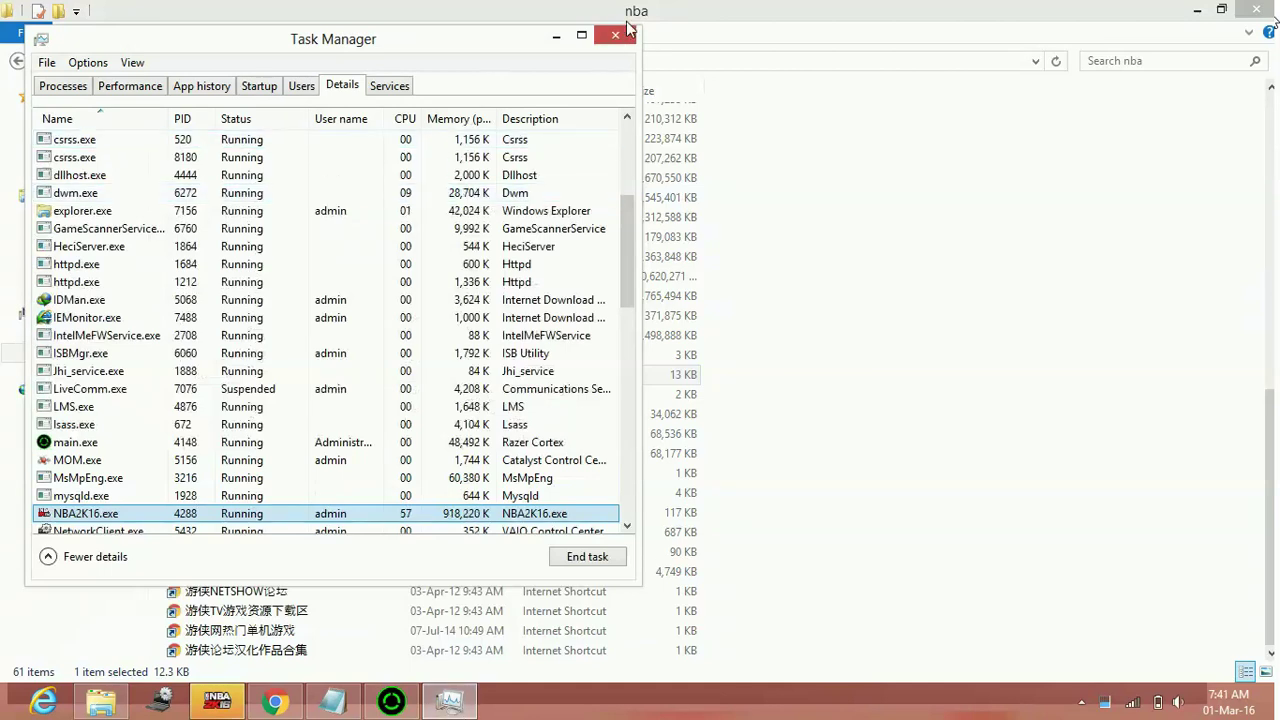
click(627, 31)
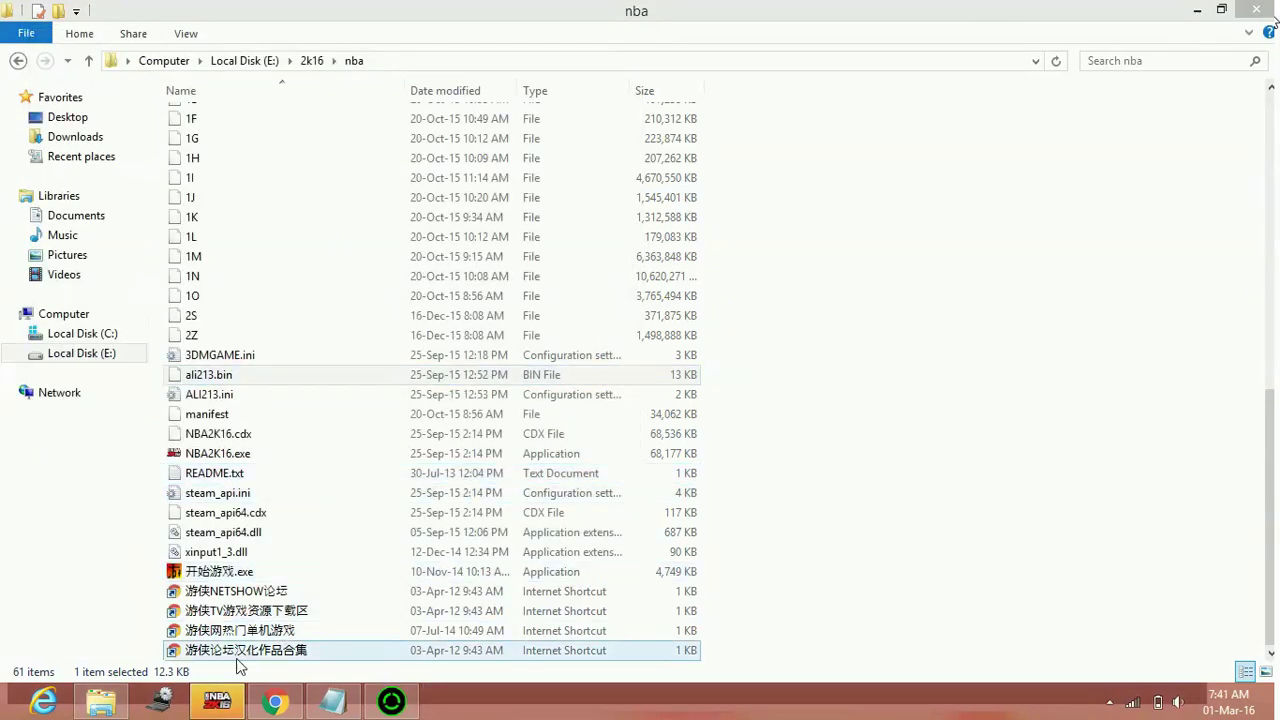
Close the running NBA2K16 game and bring the FIx lagging.txt notes back to the front.
right_click(222, 702)
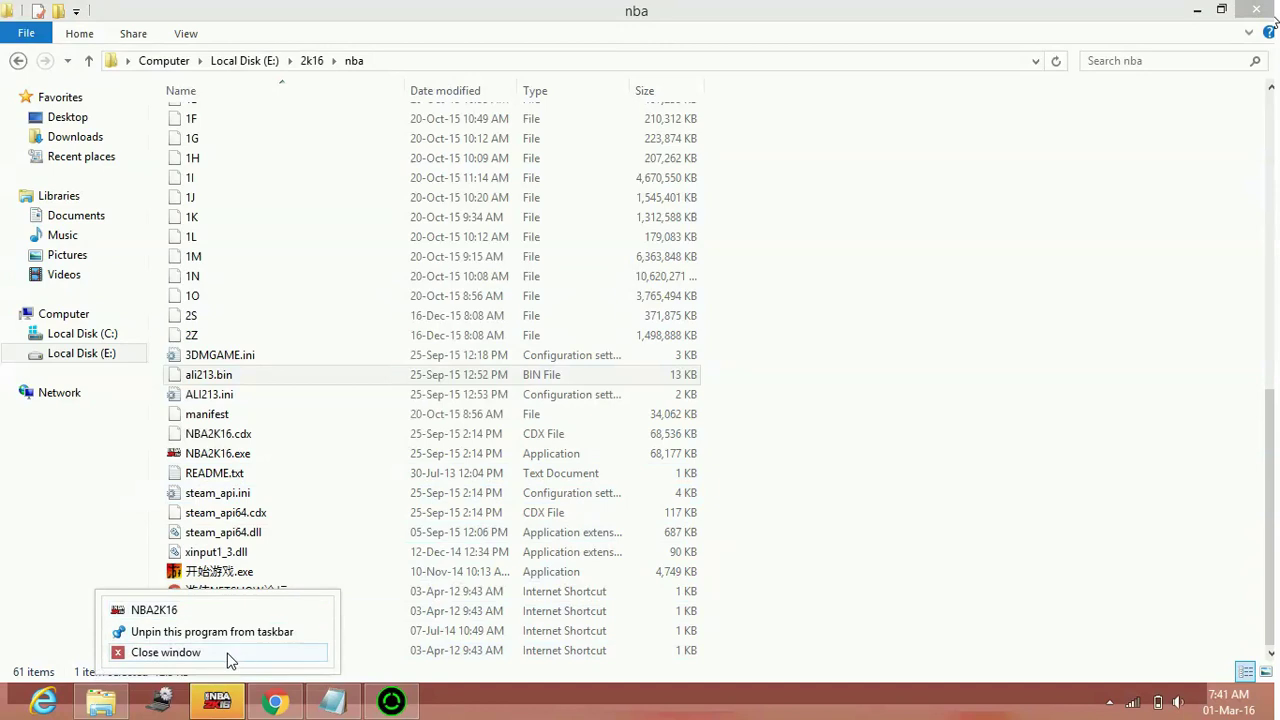
click(220, 657)
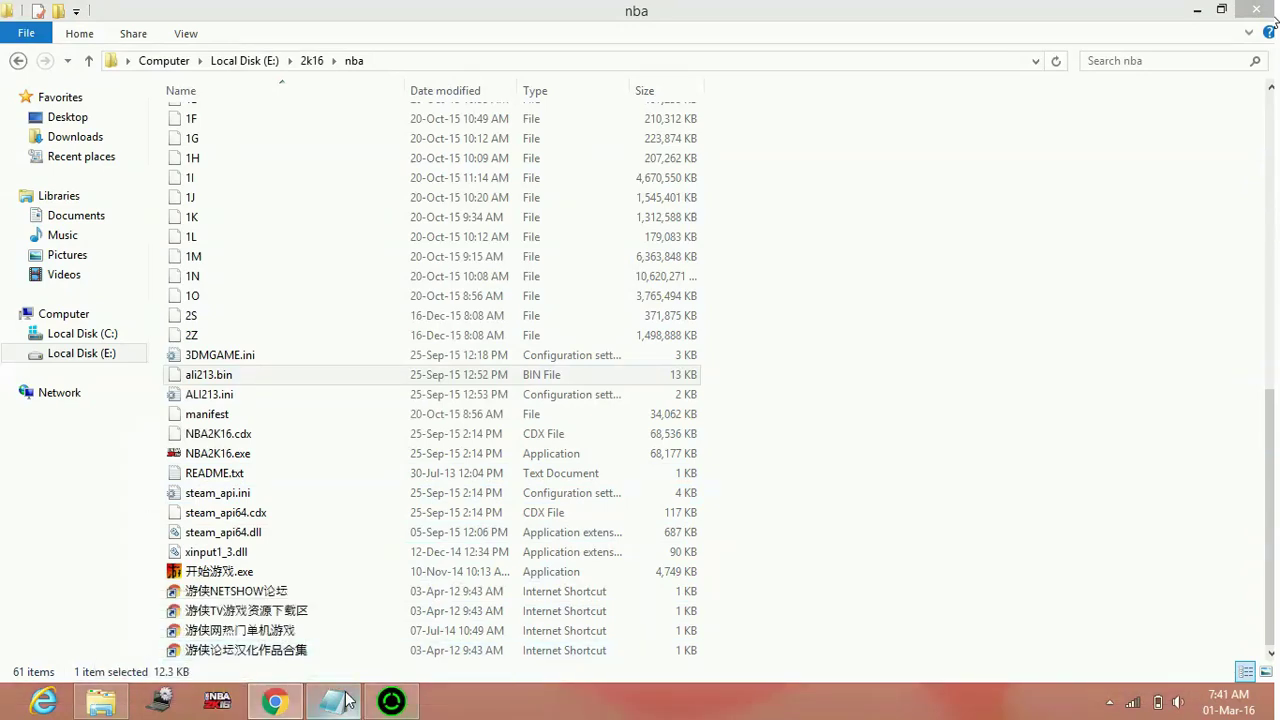
click(345, 700)
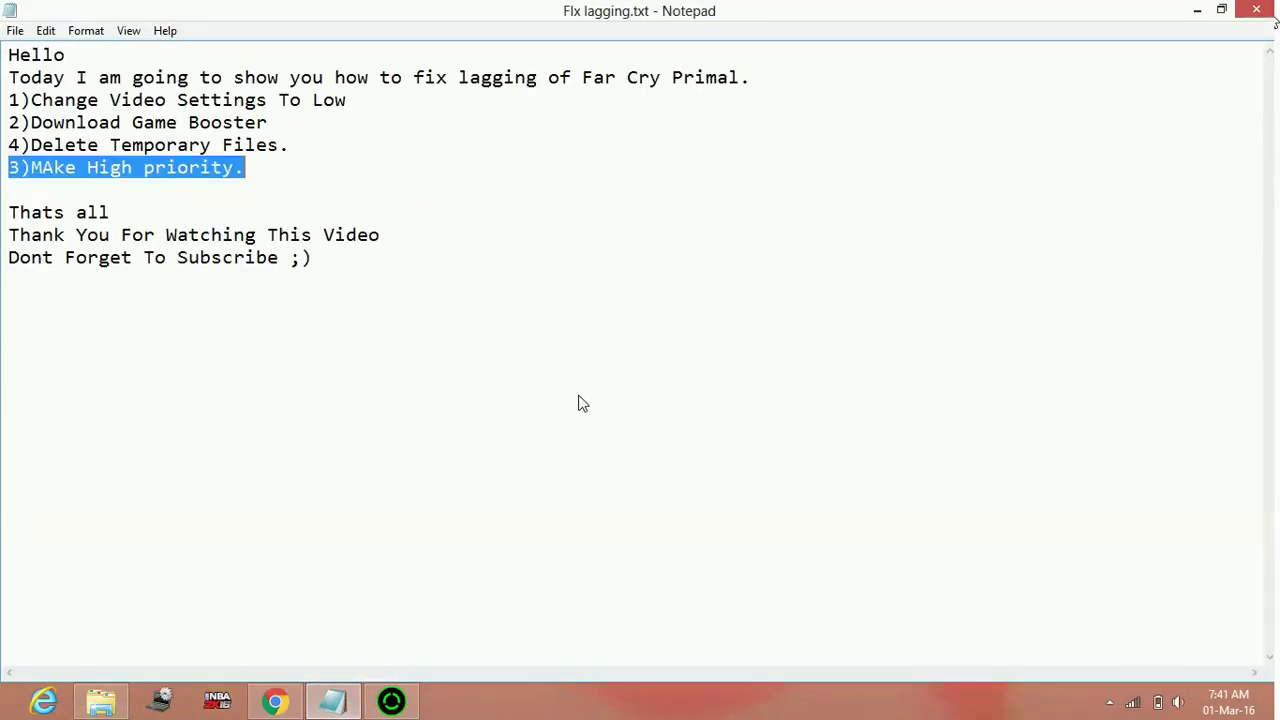